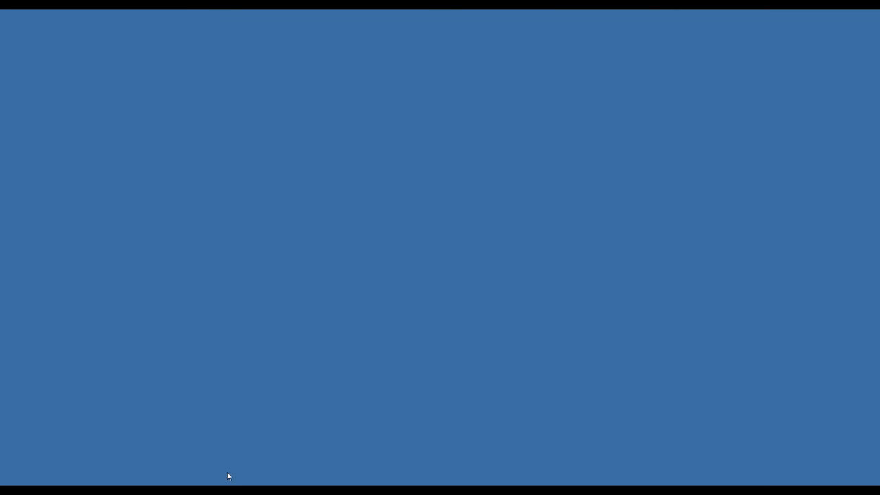
Step: Open the Windows Start menu to see the installed programs
{"action": "key", "text": "super"}
Step: Launch Premiere Pro CC 2018, move its Inicio window aside, and choose to start a new project
{"action": "left_click", "coordinate": [42, 314]}
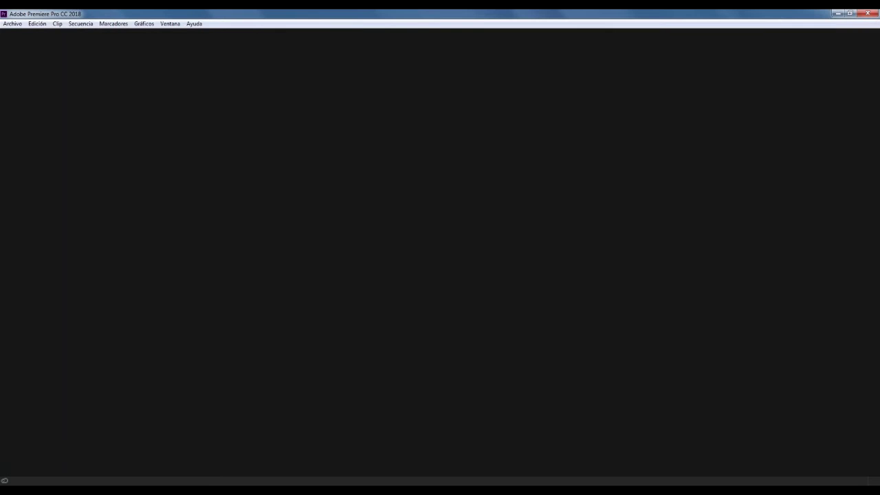
{"action": "left_click_drag", "start_coordinate": [545, 81], "coordinate": [449, 66]}
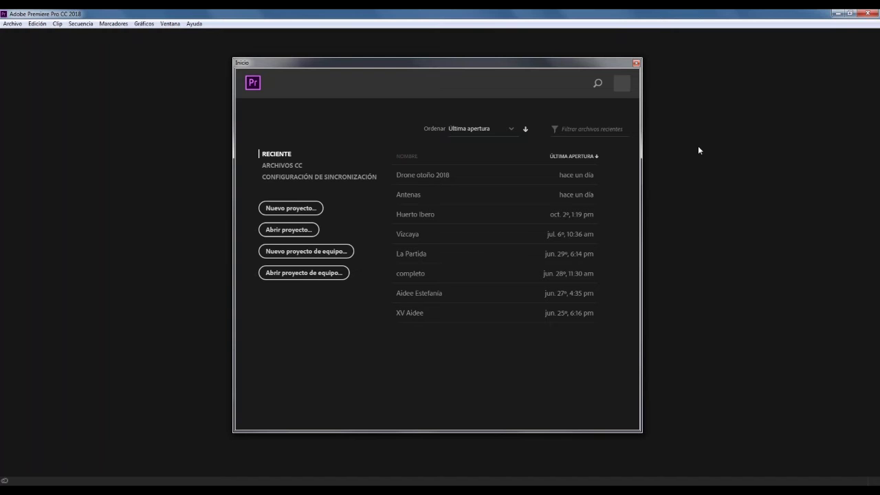
{"action": "left_click", "coordinate": [296, 209]}
Step: Bring up the New Project settings dialog, then open the Windows Start menu
{"action": "left_click", "coordinate": [297, 213]}
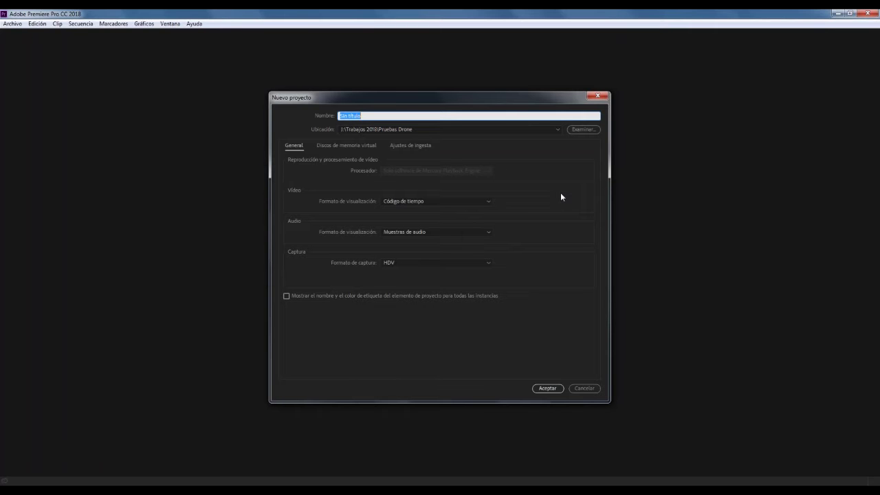
{"action": "left_click_drag", "start_coordinate": [499, 103], "coordinate": [489, 93]}
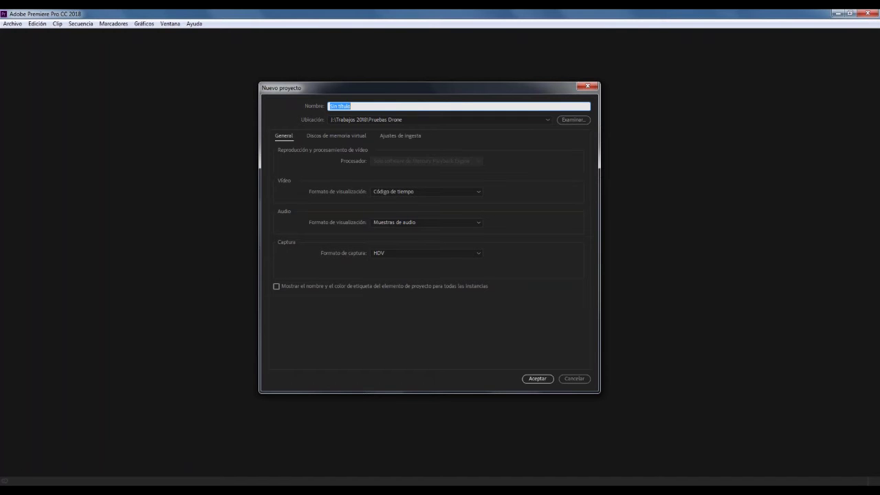
{"action": "left_click", "coordinate": [19, 480]}
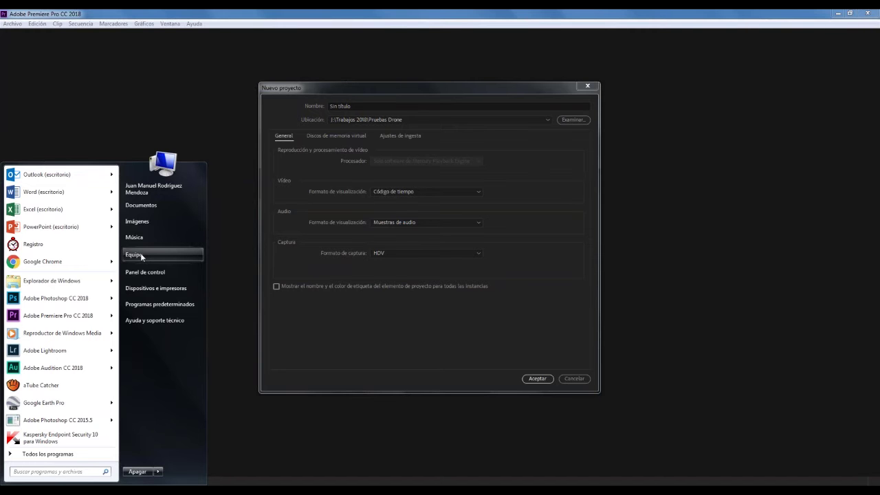
Step: Browse Explorer to RAMBO (J:) > Trabajos 2018 > Pruebas Drone and shrink the window
{"action": "left_click", "coordinate": [134, 255]}
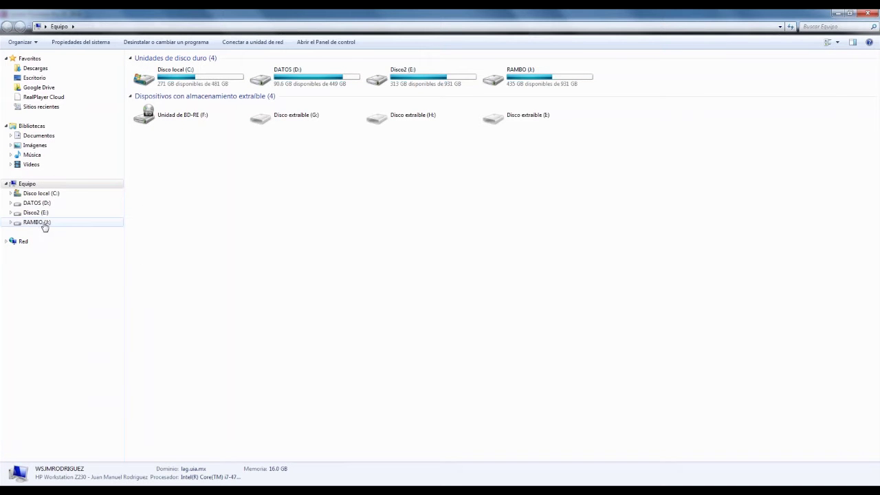
{"action": "double_click", "coordinate": [525, 82]}
{"action": "double_click", "coordinate": [306, 96]}
{"action": "key", "text": "BackSpace"}
{"action": "right_click", "coordinate": [245, 173]}
{"action": "mouse_move", "coordinate": [290, 287]}
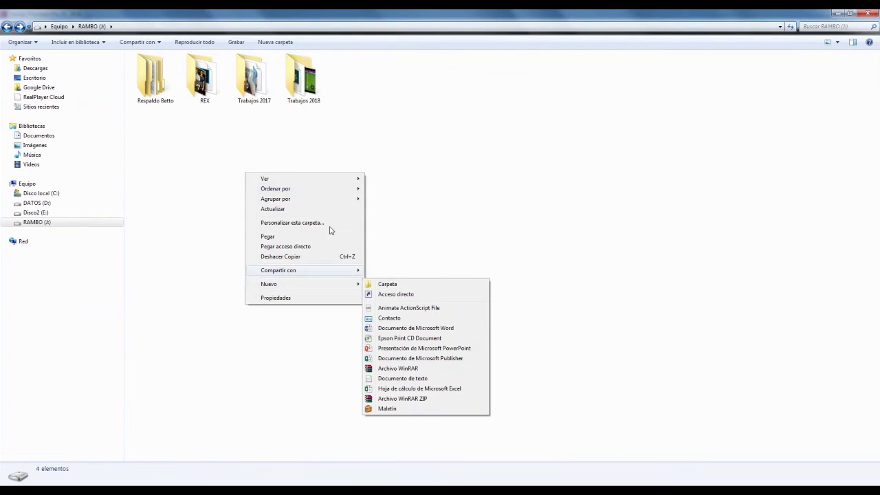
{"action": "double_click", "coordinate": [330, 103]}
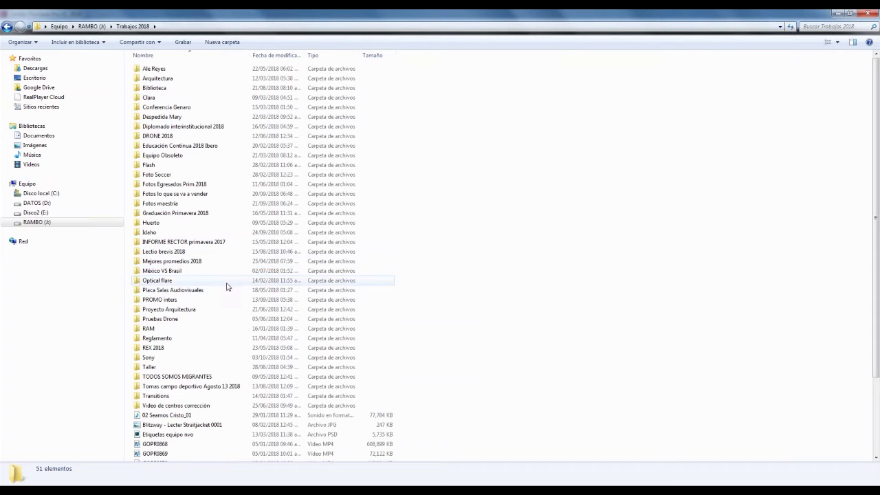
{"action": "double_click", "coordinate": [169, 318]}
{"action": "left_click_drag", "start_coordinate": [382, 17], "coordinate": [361, 44]}
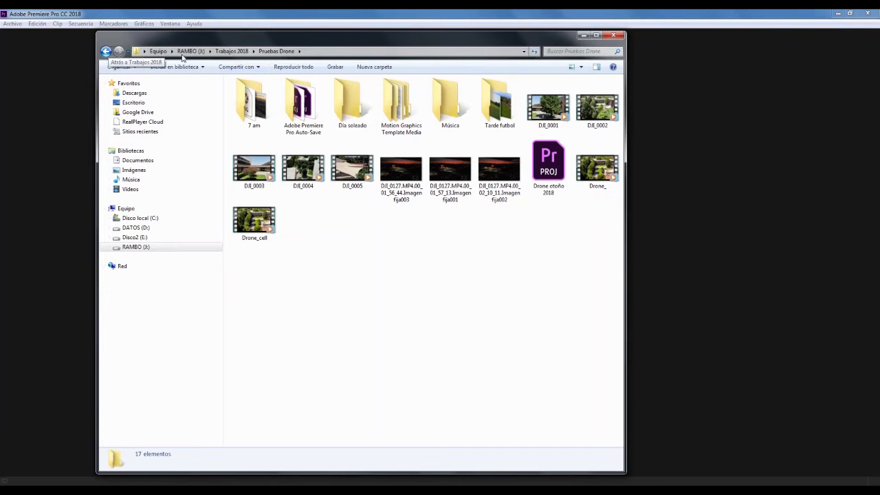
Step: Return to the New Project dialog and name the project 'Video prueba'
{"action": "left_click", "coordinate": [584, 40]}
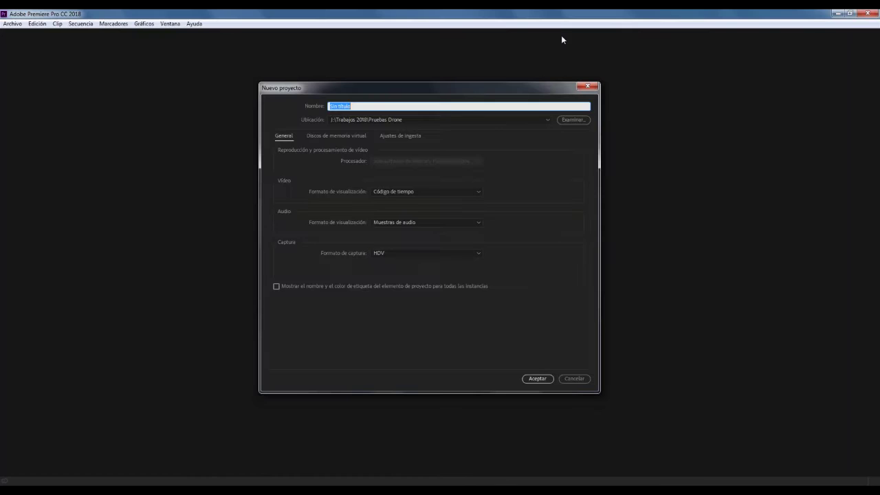
{"action": "left_click_drag", "start_coordinate": [396, 90], "coordinate": [375, 89]}
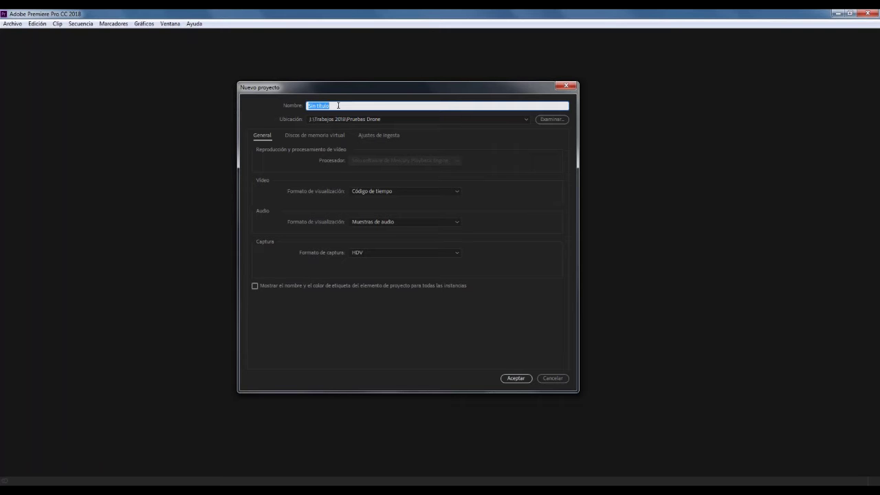
{"action": "type", "text": "Video prueba"}
Step: Set the project location to RAMBO (J:) > Trabajos 2018 > Pruebas Drone
{"action": "left_click", "coordinate": [547, 120]}
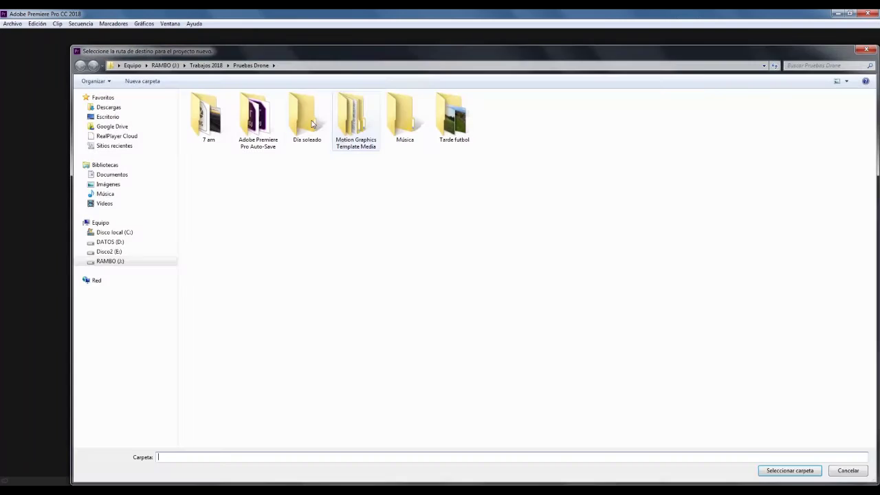
{"action": "left_click", "coordinate": [100, 220]}
{"action": "double_click", "coordinate": [584, 114]}
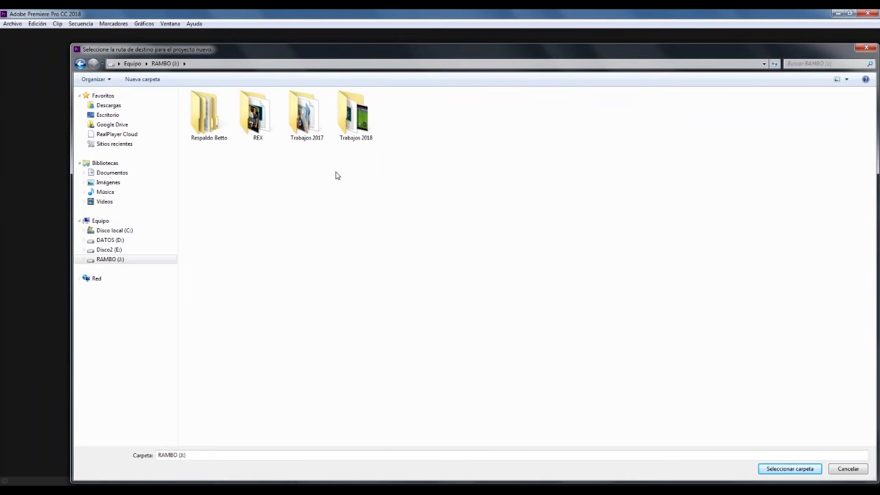
{"action": "double_click", "coordinate": [357, 116]}
{"action": "left_click", "coordinate": [224, 356]}
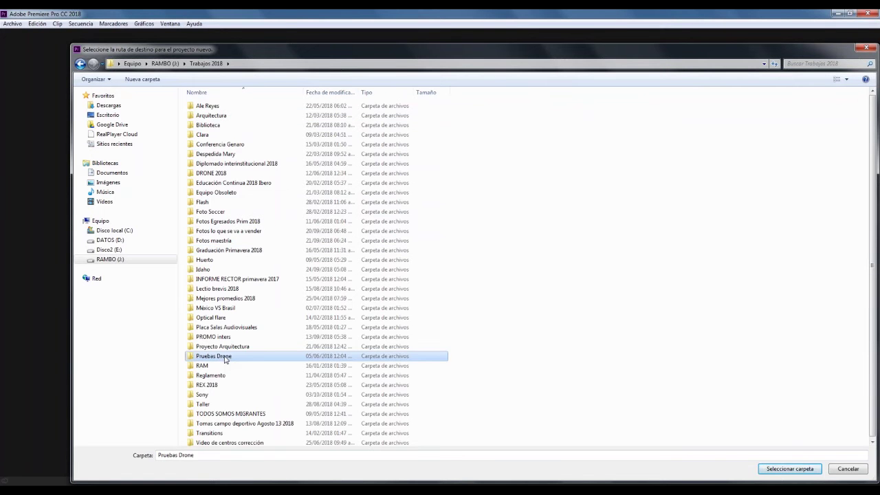
{"action": "left_click", "coordinate": [788, 469]}
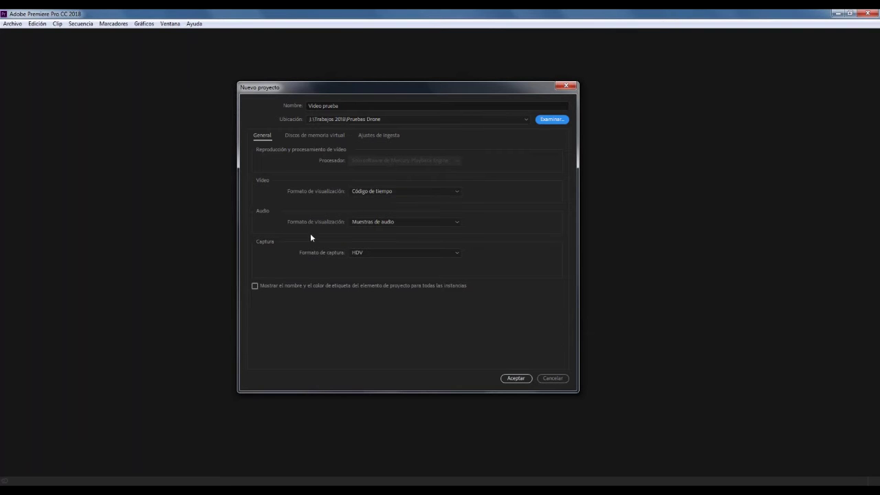
Step: Settle the capture format on HDV after trying DV, and create the Video prueba project
{"action": "left_click", "coordinate": [457, 253]}
{"action": "left_click", "coordinate": [457, 255]}
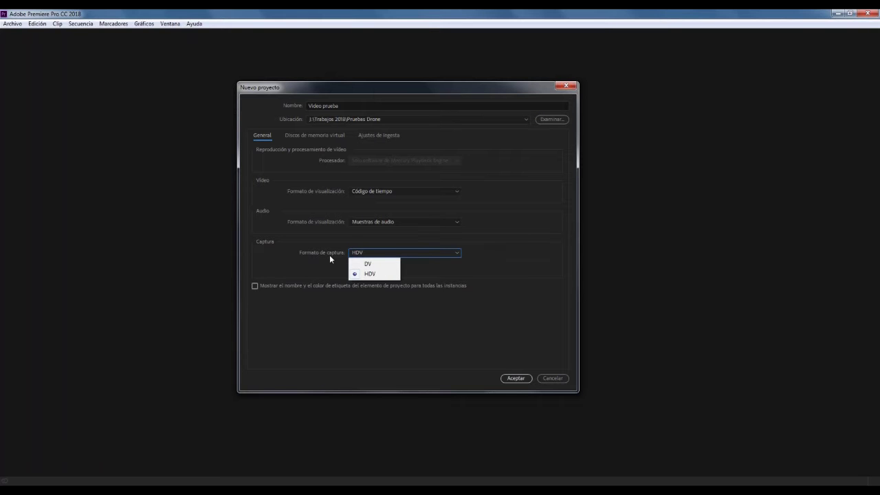
{"action": "left_click", "coordinate": [367, 265]}
{"action": "left_click", "coordinate": [455, 252]}
{"action": "left_click", "coordinate": [383, 273]}
{"action": "left_click", "coordinate": [397, 252]}
{"action": "left_click", "coordinate": [368, 264]}
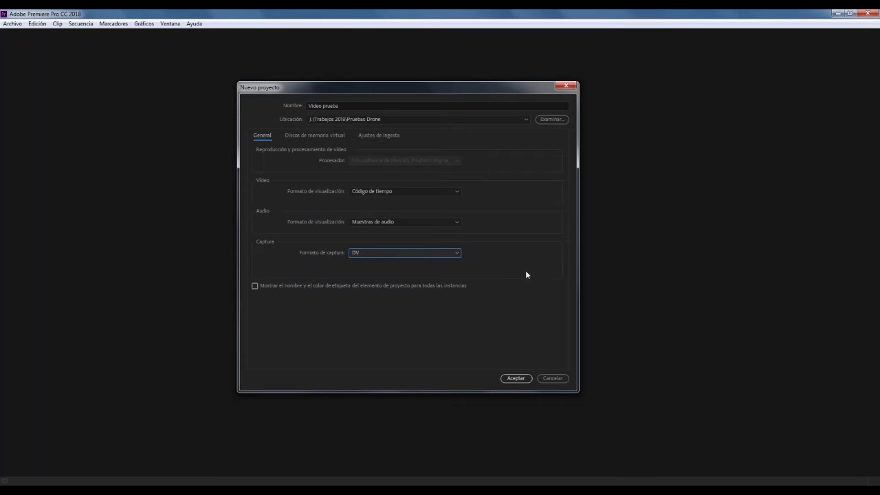
{"action": "left_click", "coordinate": [457, 254]}
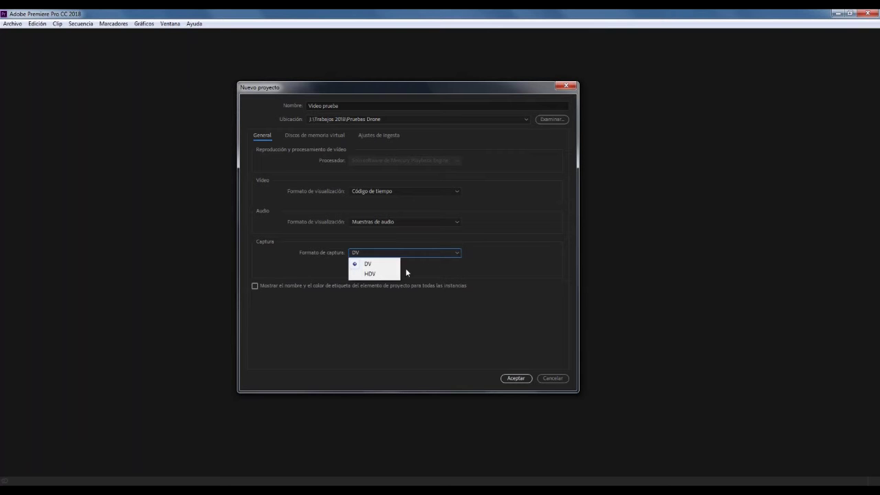
{"action": "left_click", "coordinate": [370, 274]}
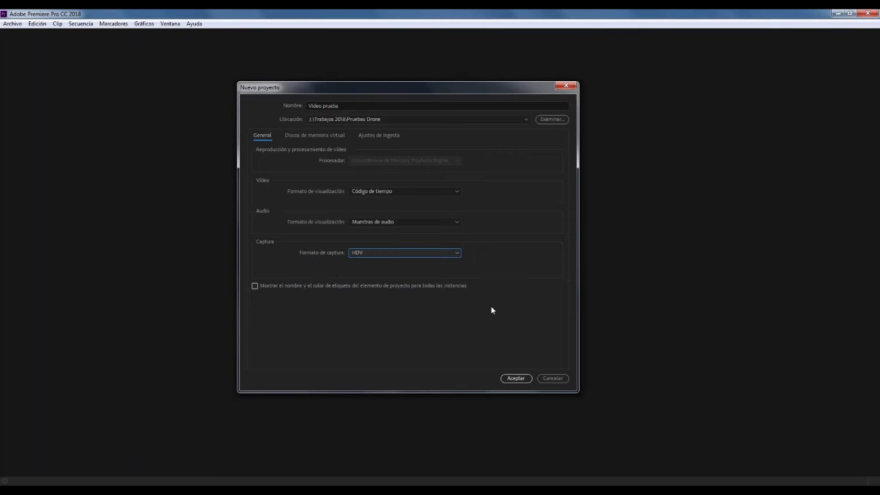
{"action": "left_click", "coordinate": [519, 382]}
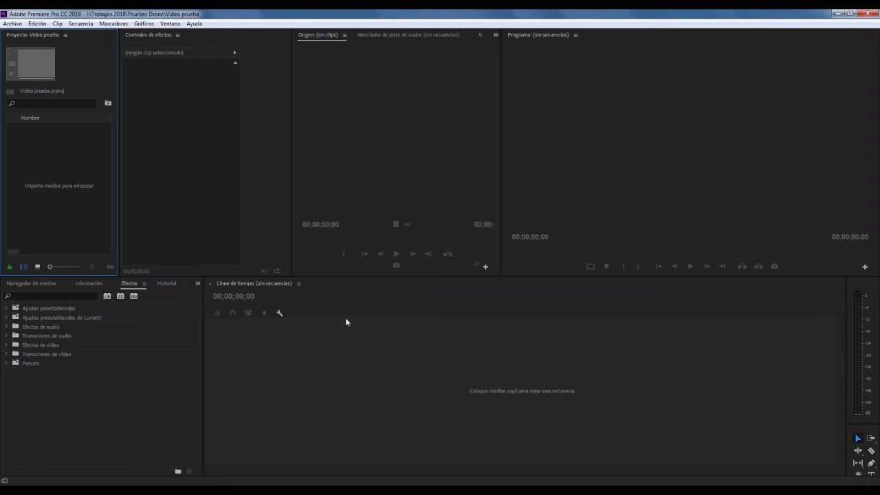
{"action": "left_click", "coordinate": [262, 224]}
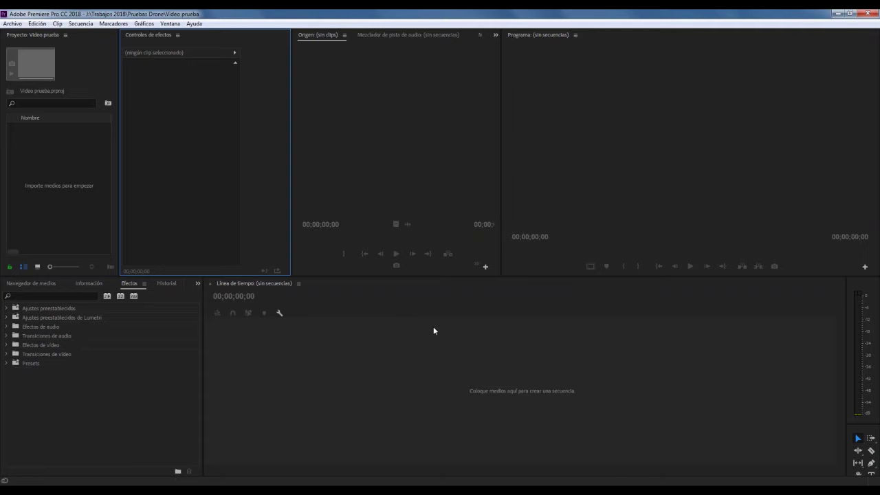
{"action": "left_click", "coordinate": [391, 291]}
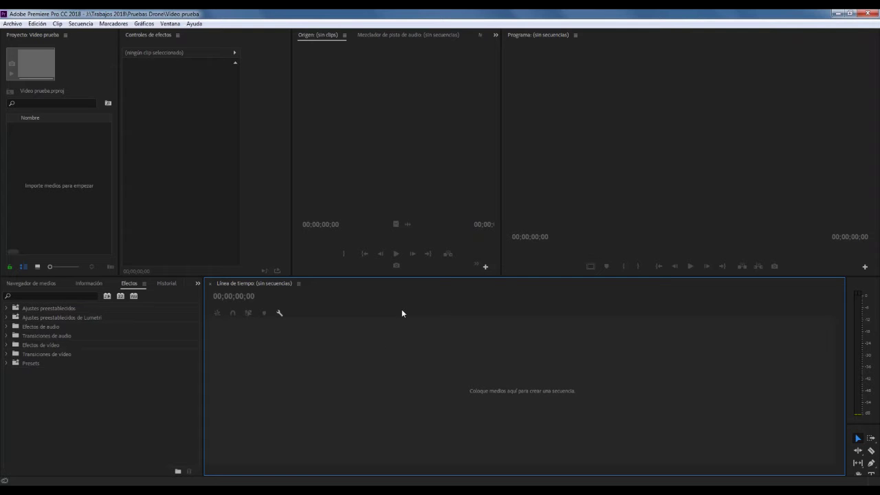
{"action": "left_click", "coordinate": [255, 151]}
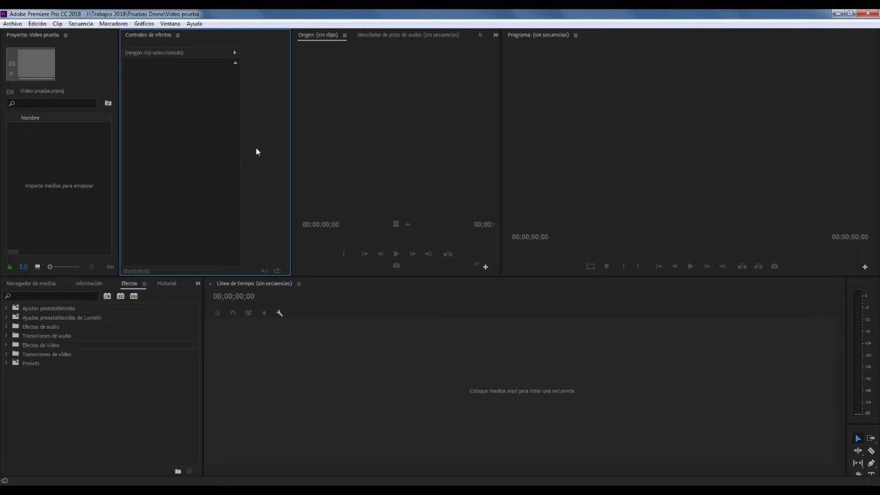
{"action": "left_click", "coordinate": [83, 68]}
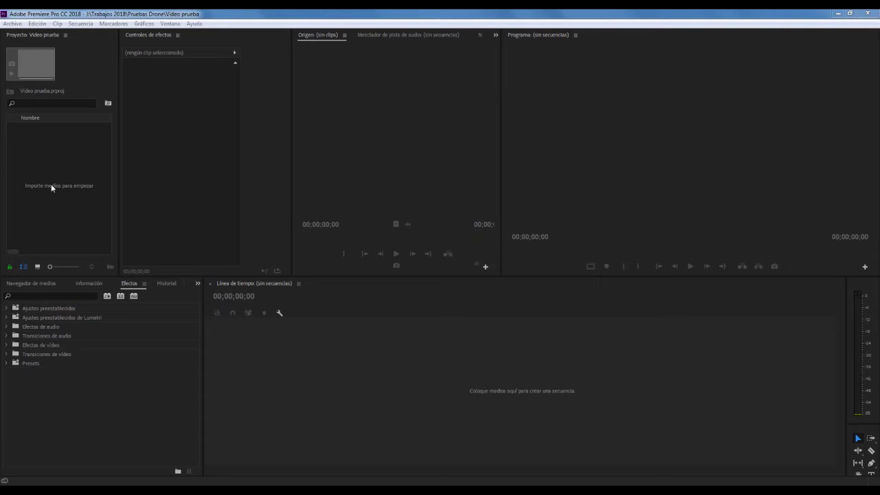
{"action": "left_click", "coordinate": [48, 183]}
Step: Open the import browser and navigate to RAMBO (J:) > Trabajos 2018 > Pruebas Drone
{"action": "right_click", "coordinate": [48, 183]}
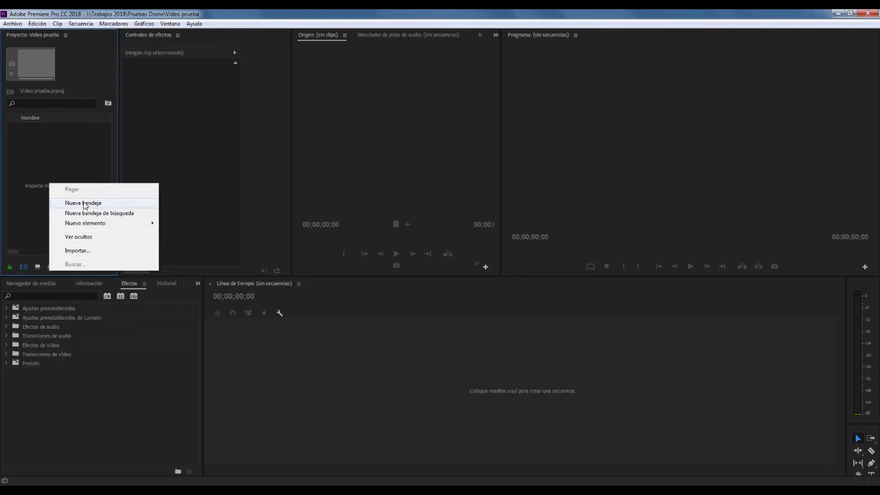
{"action": "left_click", "coordinate": [82, 252]}
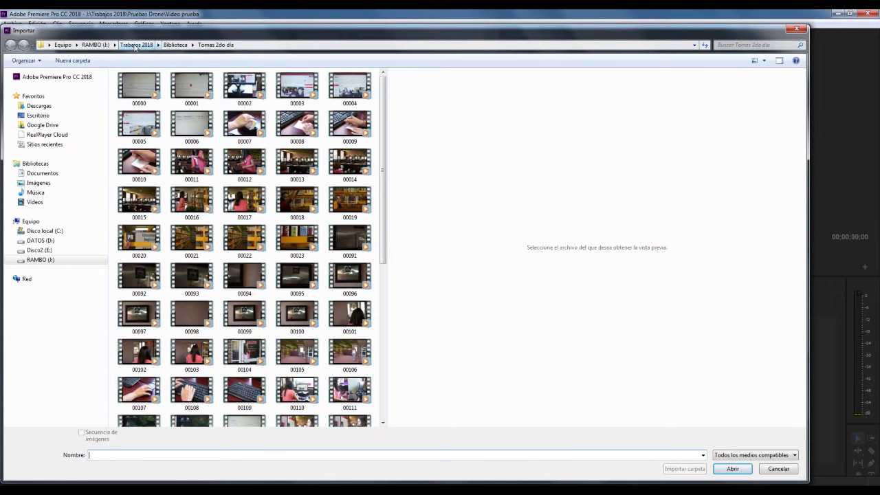
{"action": "left_click", "coordinate": [97, 44]}
{"action": "double_click", "coordinate": [299, 99]}
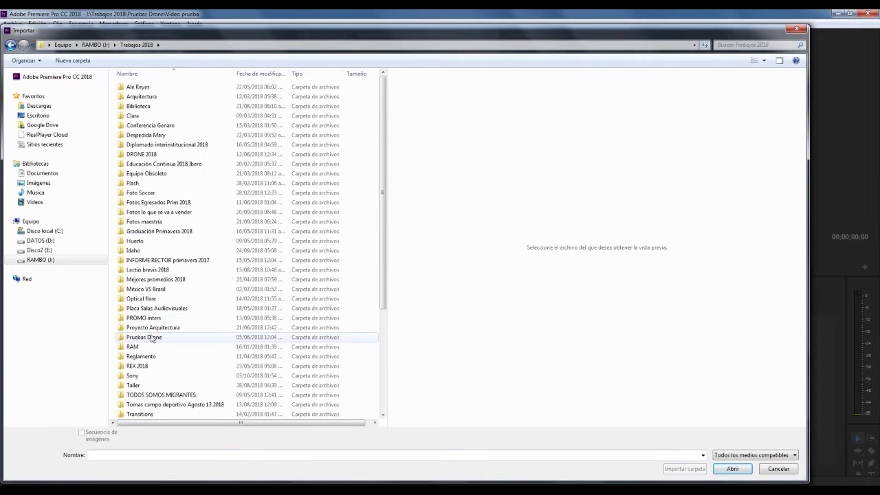
{"action": "double_click", "coordinate": [147, 338]}
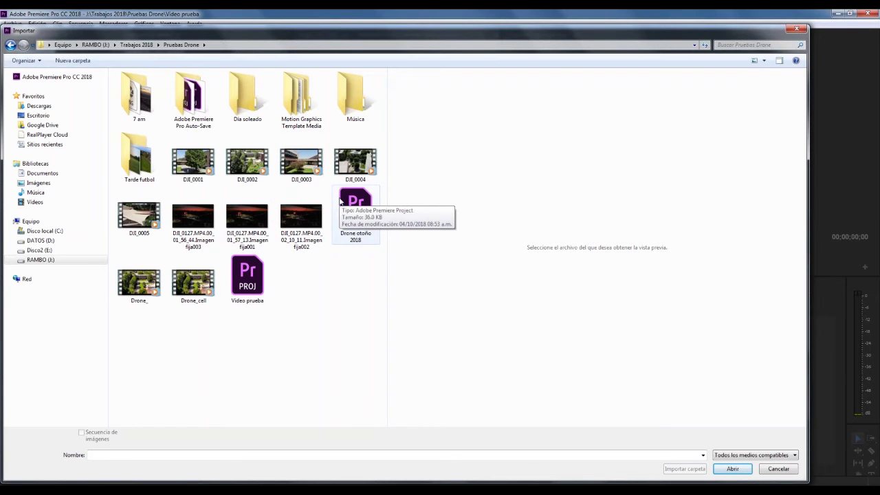
{"action": "left_click_drag", "start_coordinate": [341, 38], "coordinate": [402, 33]}
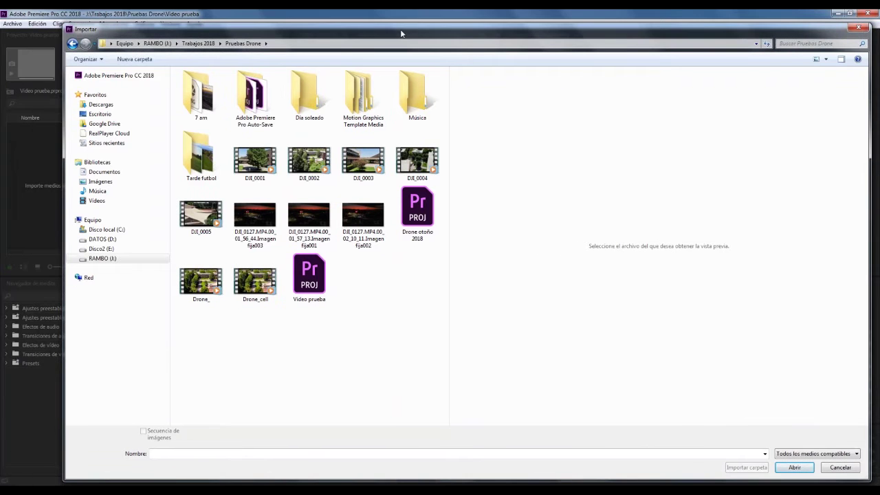
Step: Preview the DJI_0001 clip, import it, and start dragging it toward the Timeline
{"action": "left_click", "coordinate": [254, 163]}
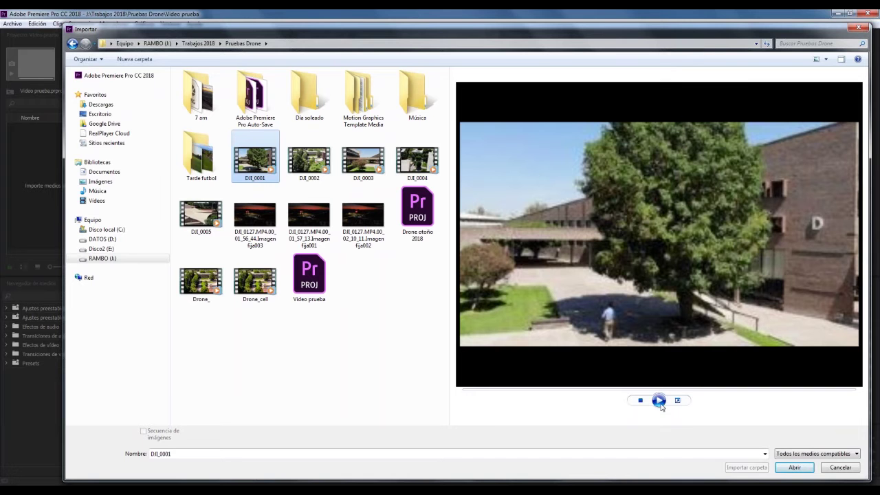
{"action": "left_click", "coordinate": [658, 403]}
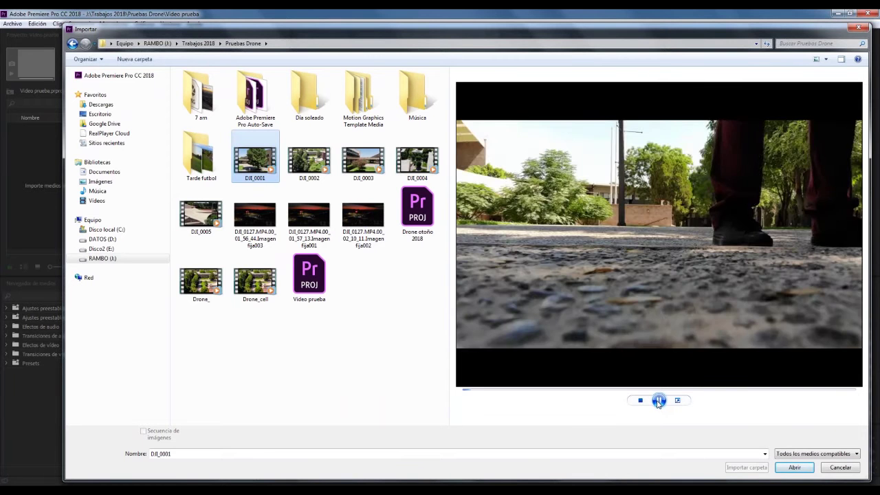
{"action": "left_click", "coordinate": [658, 403]}
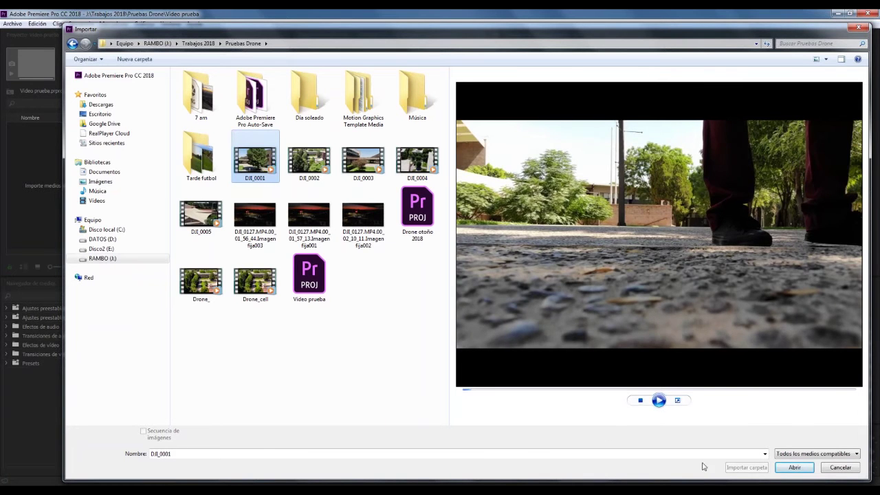
{"action": "double_click", "coordinate": [257, 163]}
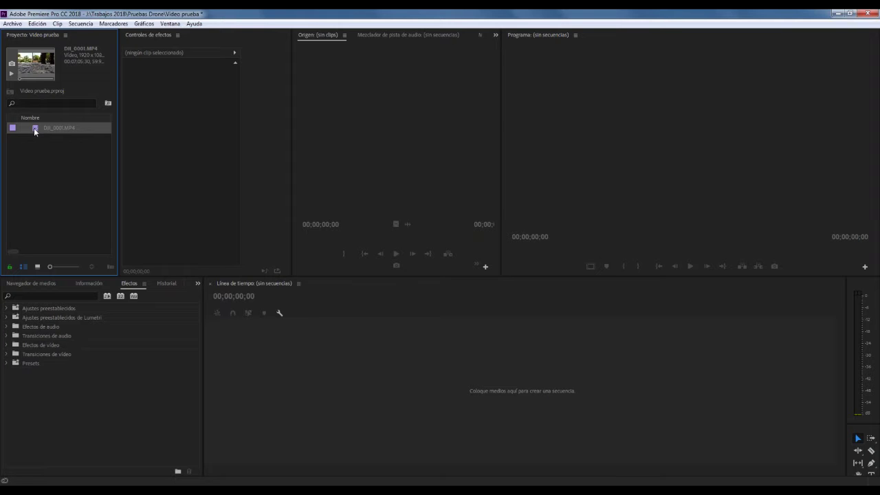
{"action": "left_click_drag", "start_coordinate": [34, 128], "coordinate": [131, 263]}
Step: Drop DJI_0001.MP4 on the empty Timeline to create its sequence, then zoom and scrub the footage
{"action": "left_click_drag", "start_coordinate": [131, 263], "coordinate": [288, 389]}
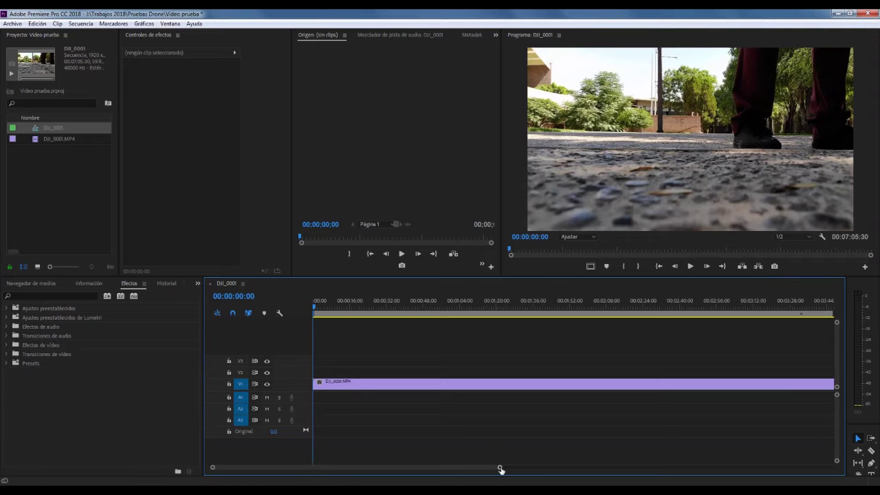
{"action": "left_click_drag", "start_coordinate": [501, 469], "coordinate": [787, 467]}
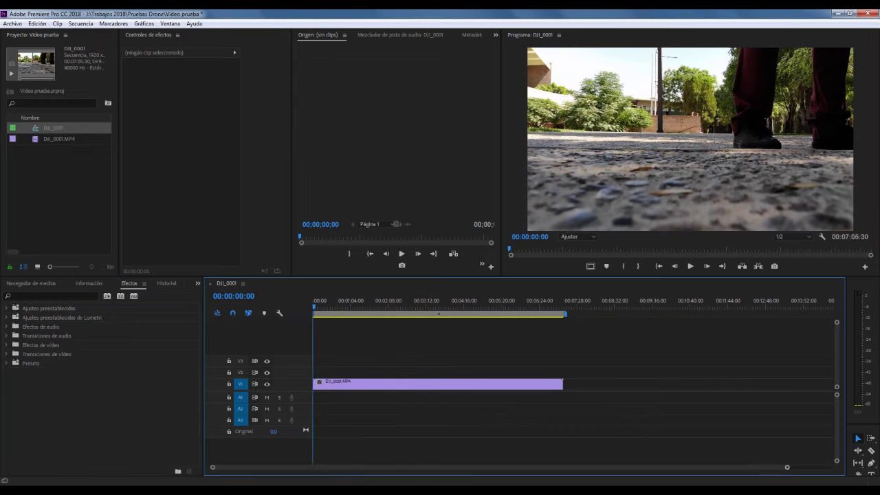
{"action": "left_click_drag", "start_coordinate": [787, 469], "coordinate": [643, 468]}
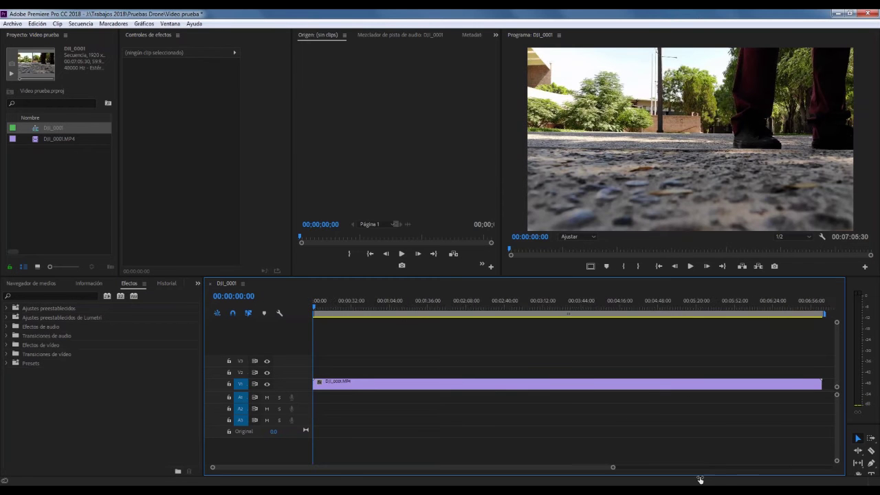
{"action": "mouse_move", "coordinate": [400, 304]}
{"action": "left_mouse_down"}
{"action": "mouse_move", "coordinate": [414, 309]}
{"action": "mouse_move", "coordinate": [393, 310]}
{"action": "mouse_move", "coordinate": [444, 304]}
{"action": "mouse_move", "coordinate": [433, 304]}
{"action": "left_mouse_up"}
{"action": "left_click_drag", "start_coordinate": [644, 470], "coordinate": [644, 466]}
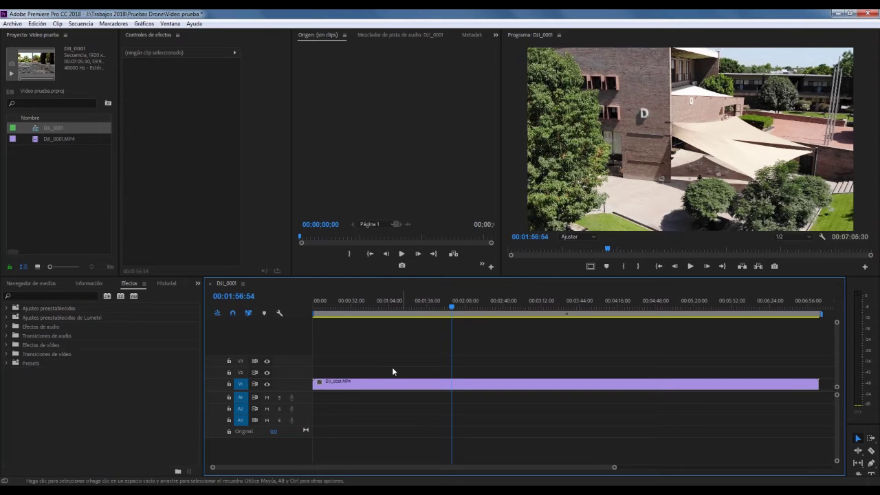
{"action": "left_click", "coordinate": [344, 307]}
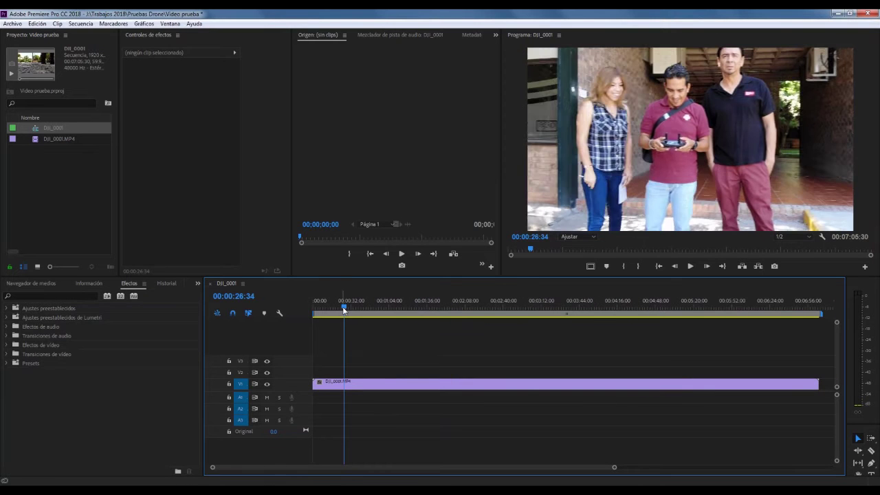
{"action": "mouse_move", "coordinate": [343, 304]}
{"action": "left_mouse_down"}
{"action": "mouse_move", "coordinate": [498, 309]}
{"action": "mouse_move", "coordinate": [473, 311]}
{"action": "left_mouse_up"}
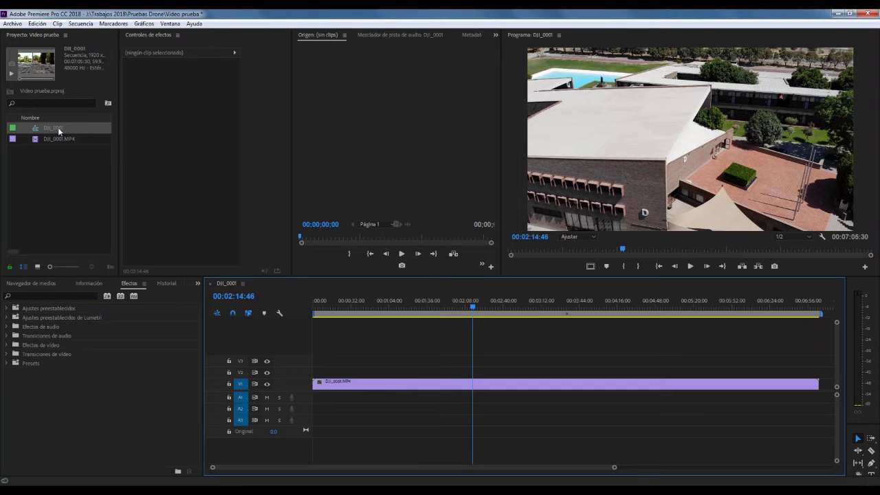
Step: In the Project panel, change the DJI_0001 sequence name to 'vuelo 1'
{"action": "left_click", "coordinate": [59, 131]}
{"action": "left_click", "coordinate": [59, 130]}
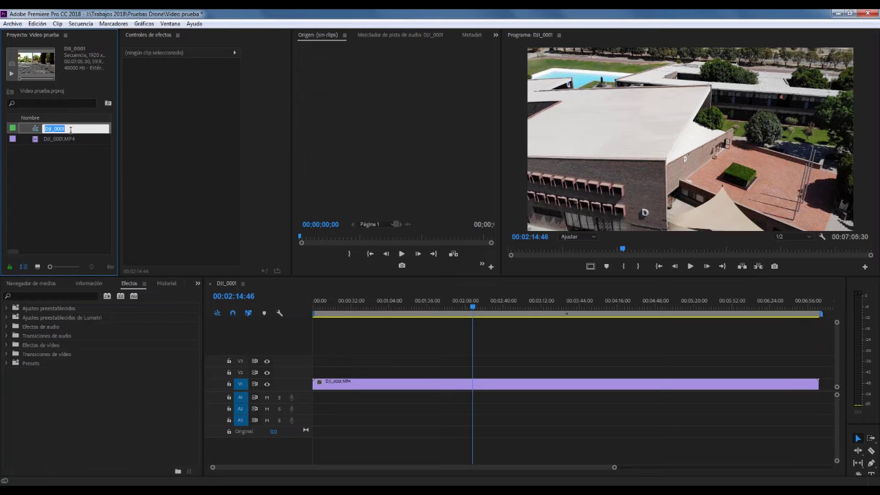
{"action": "type", "text": "vuelo1"}
{"action": "left_click", "coordinate": [19, 170]}
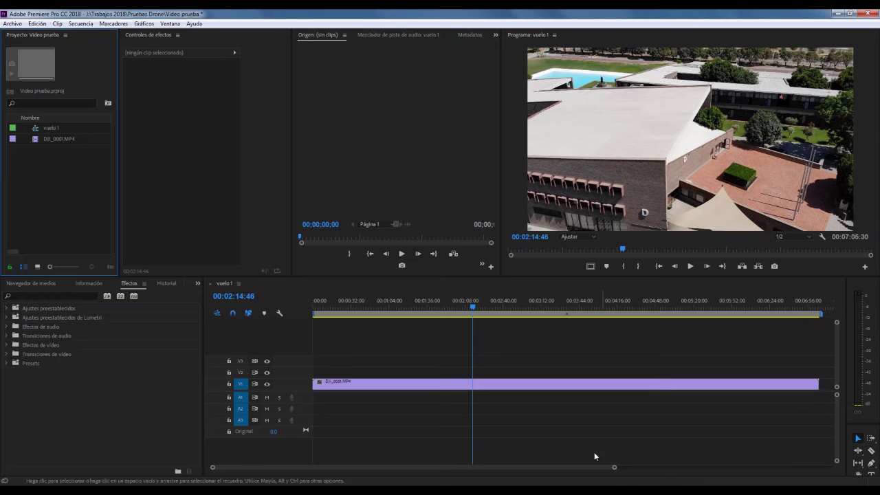
Step: Put the playhead at 00:02:13:37 and cut the V1 clip there with the Razor tool
{"action": "left_click", "coordinate": [471, 307]}
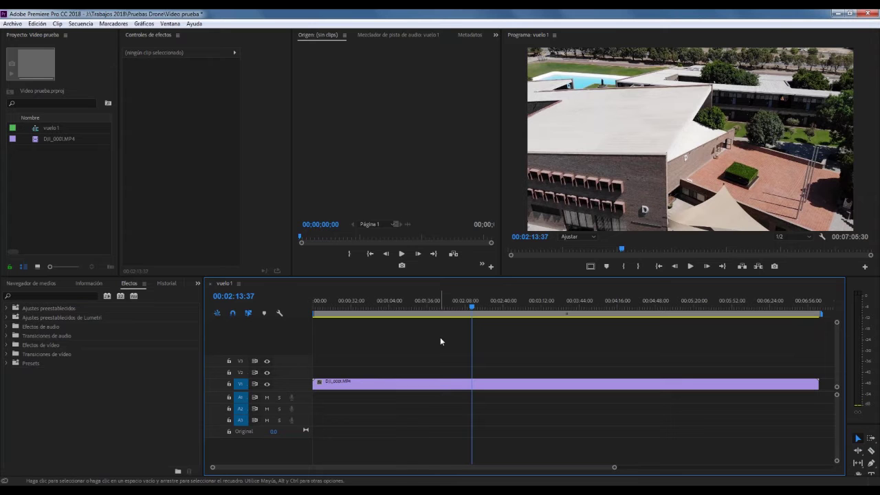
{"action": "left_click", "coordinate": [859, 424]}
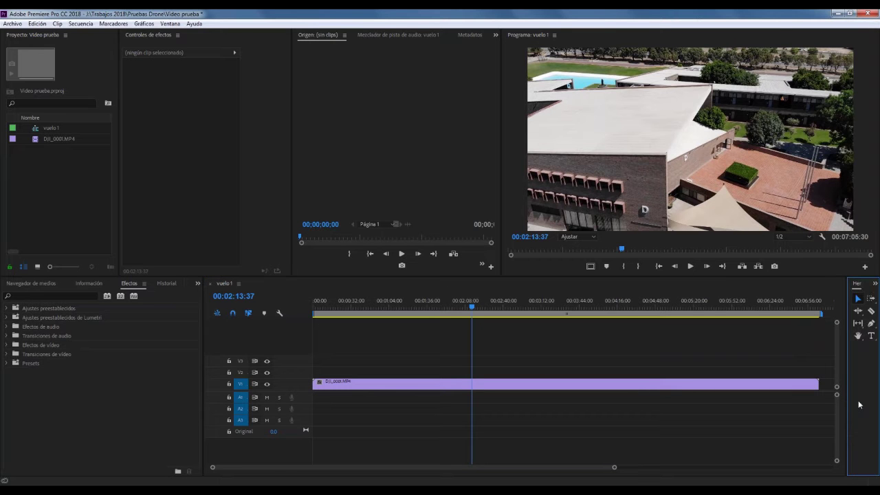
{"action": "left_click", "coordinate": [858, 300]}
{"action": "left_click", "coordinate": [872, 313]}
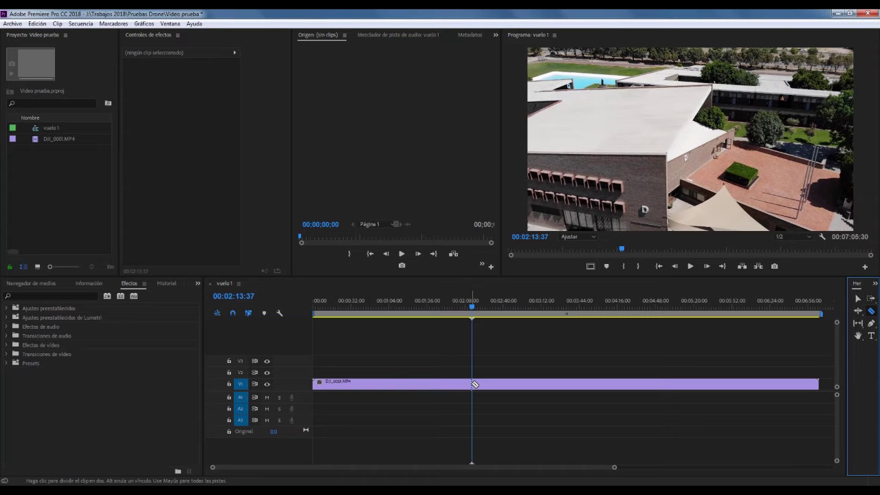
{"action": "left_click", "coordinate": [473, 385]}
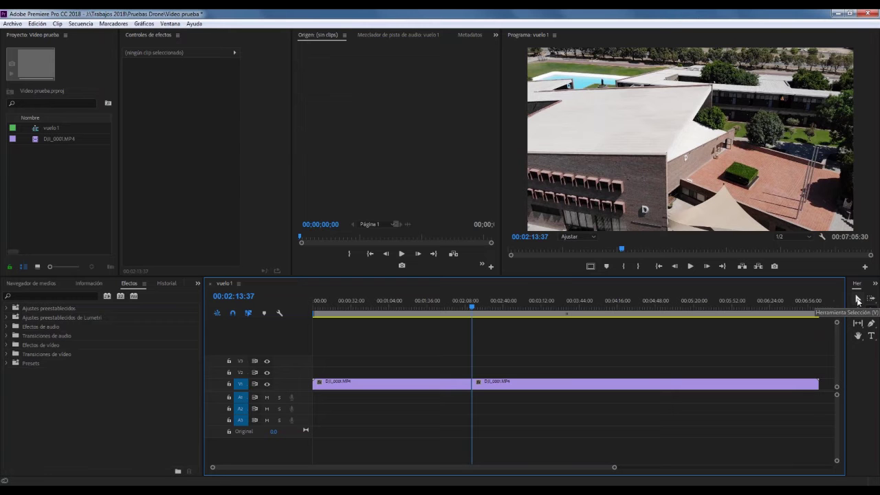
{"action": "left_click", "coordinate": [858, 299]}
Step: Delete the first piece of the split DJI_0001.MP4 clip from V1
{"action": "left_click", "coordinate": [858, 300]}
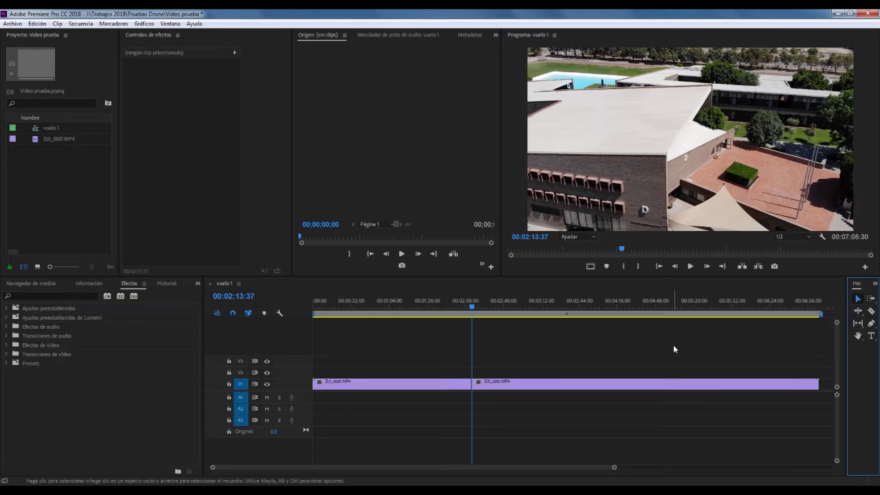
{"action": "key", "text": "c"}
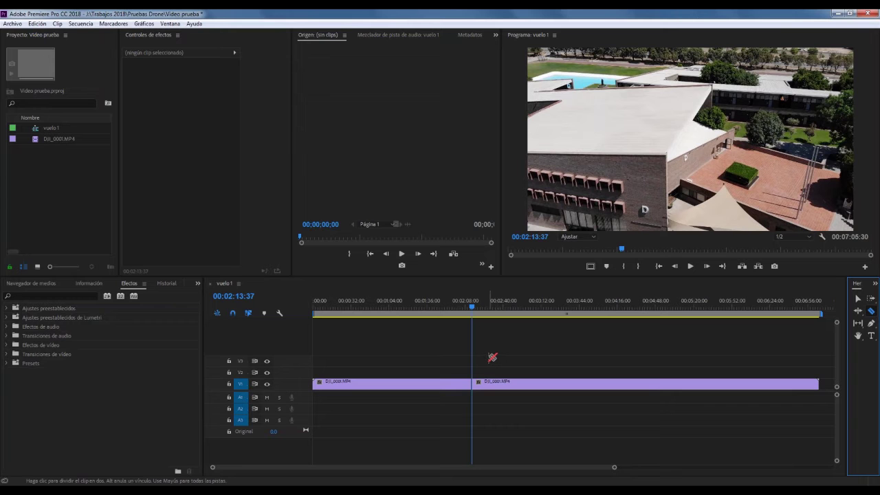
{"action": "key", "text": "v"}
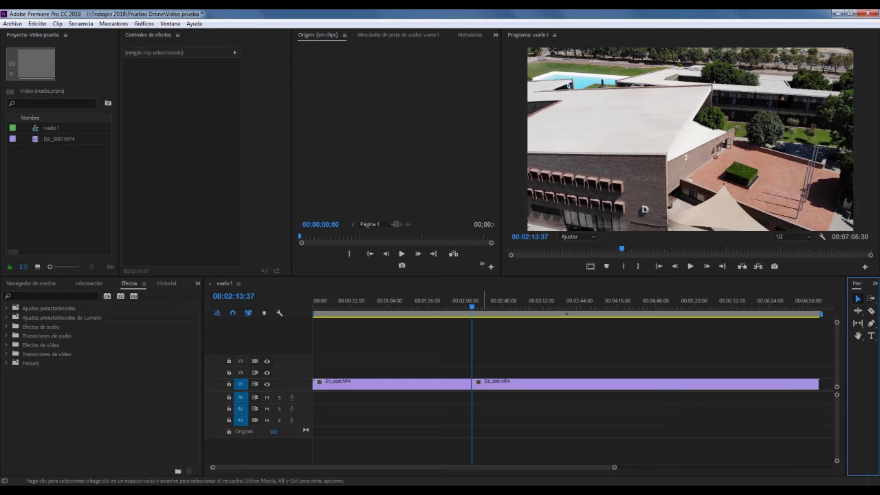
{"action": "left_click", "coordinate": [438, 387]}
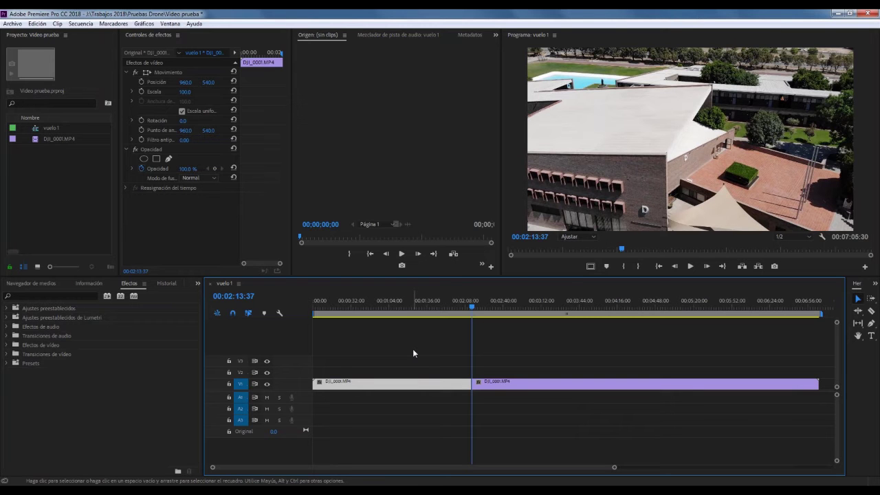
{"action": "key", "text": "Delete"}
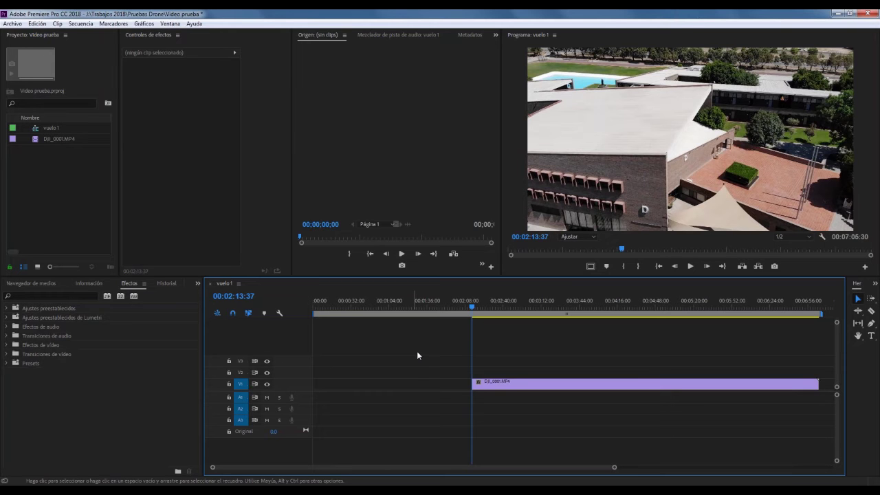
Step: Slide the remaining DJI_0001.MP4 piece left to start at 00:00:00:00
{"action": "left_click", "coordinate": [519, 385]}
{"action": "left_click_drag", "start_coordinate": [519, 385], "coordinate": [364, 391]}
{"action": "left_click", "coordinate": [310, 306]}
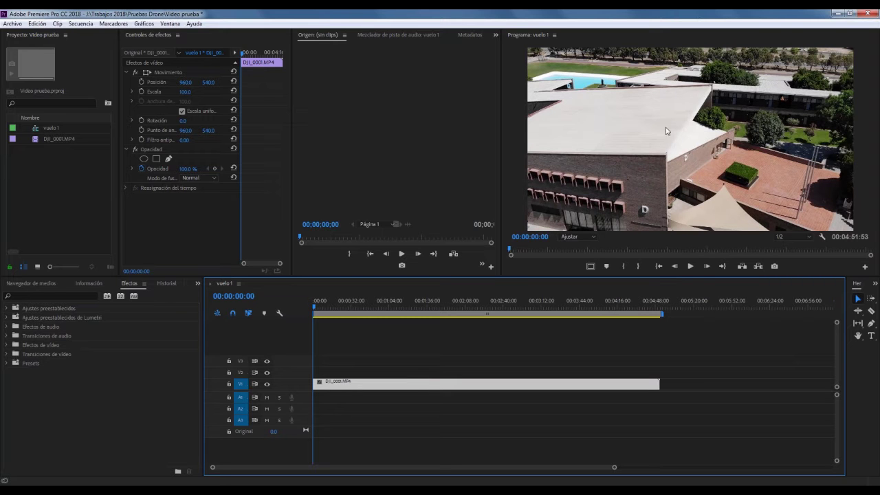
Step: Play to 00:00:08:52 and razor the clip there
{"action": "left_click", "coordinate": [691, 267]}
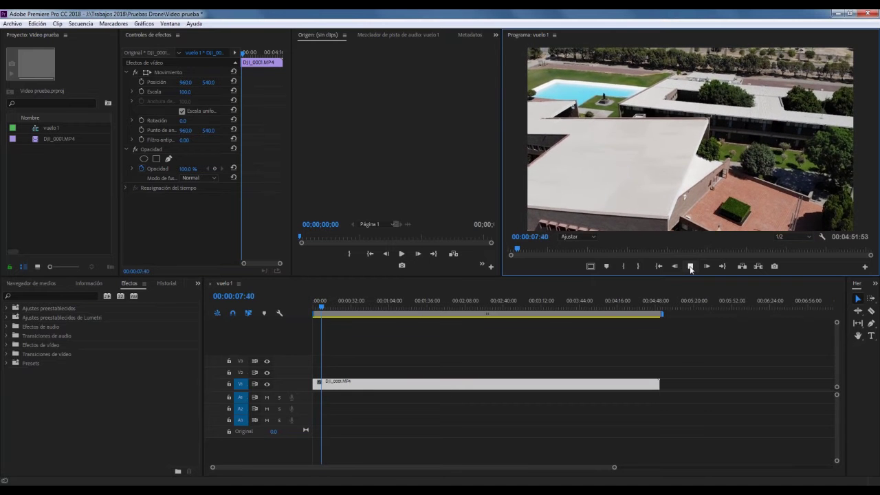
{"action": "left_click", "coordinate": [691, 268]}
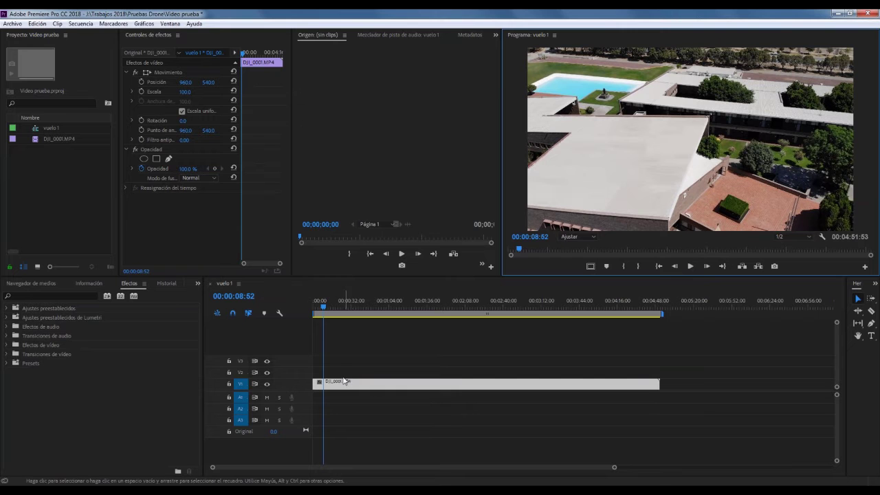
{"action": "key", "text": "c"}
{"action": "left_click", "coordinate": [324, 383]}
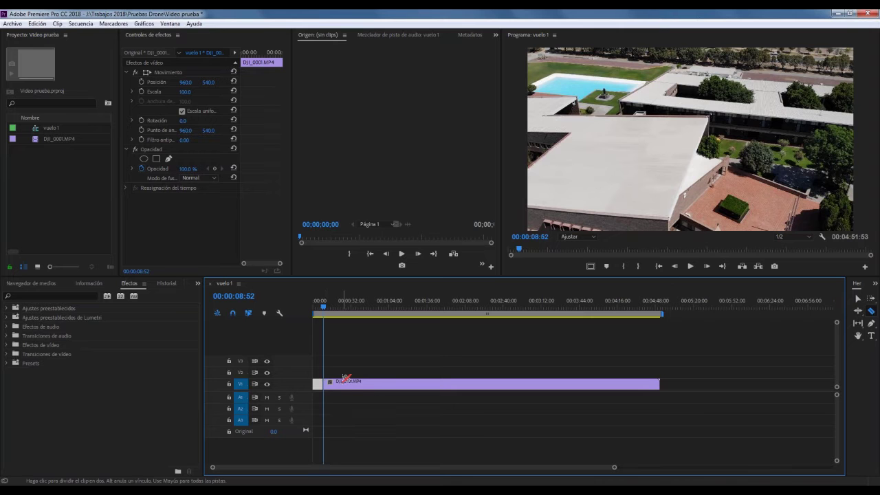
Step: Move the later piece right to start at 00:02:49:25, leaving a gap, and return the playhead to the start
{"action": "key", "text": "v"}
{"action": "left_click_drag", "start_coordinate": [348, 383], "coordinate": [495, 385]}
{"action": "left_click_drag", "start_coordinate": [521, 302], "coordinate": [515, 309]}
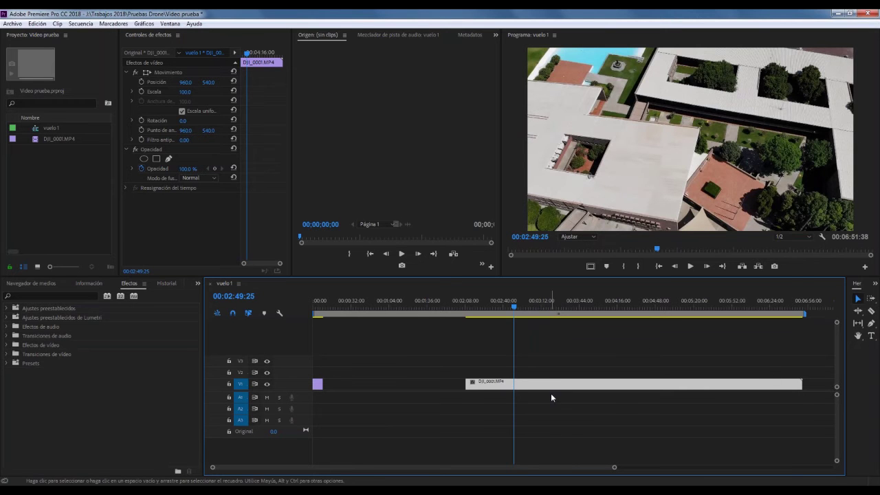
{"action": "left_click_drag", "start_coordinate": [542, 385], "coordinate": [591, 385]}
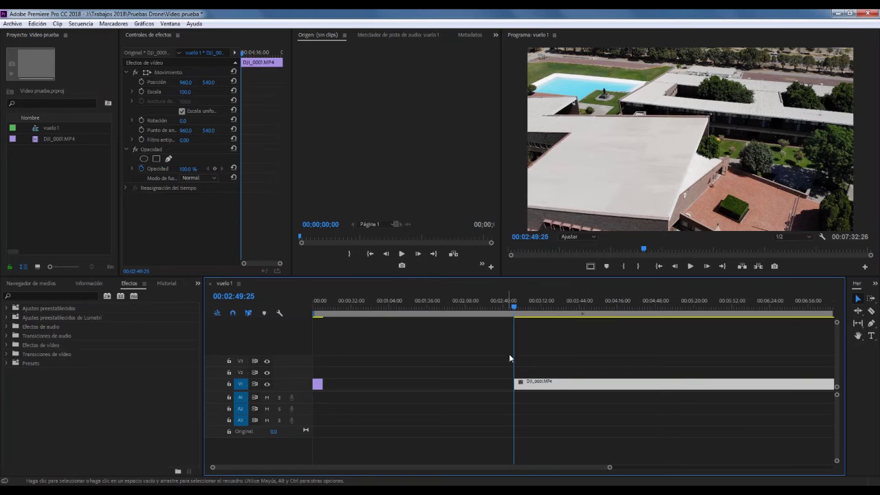
{"action": "left_click_drag", "start_coordinate": [352, 300], "coordinate": [310, 304]}
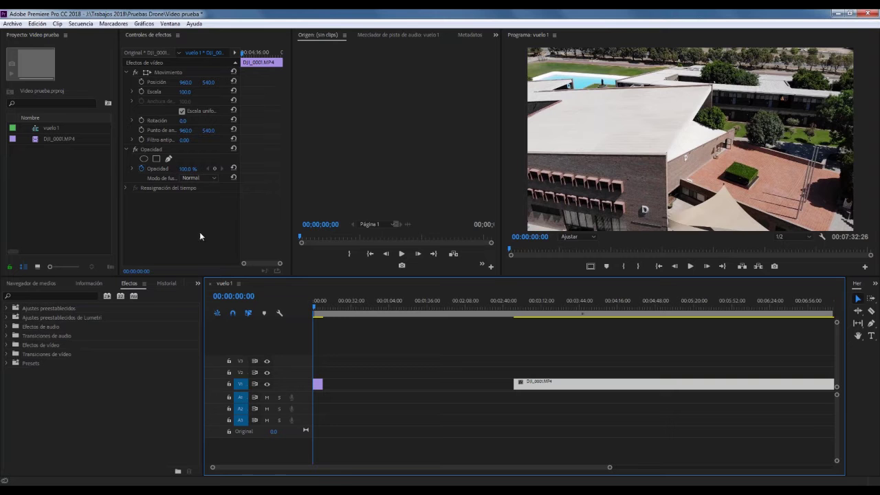
Step: Nudge the later clip slightly right and import Jungle_Birds_30.wav from the Música folder
{"action": "left_click_drag", "start_coordinate": [548, 387], "coordinate": [565, 387]}
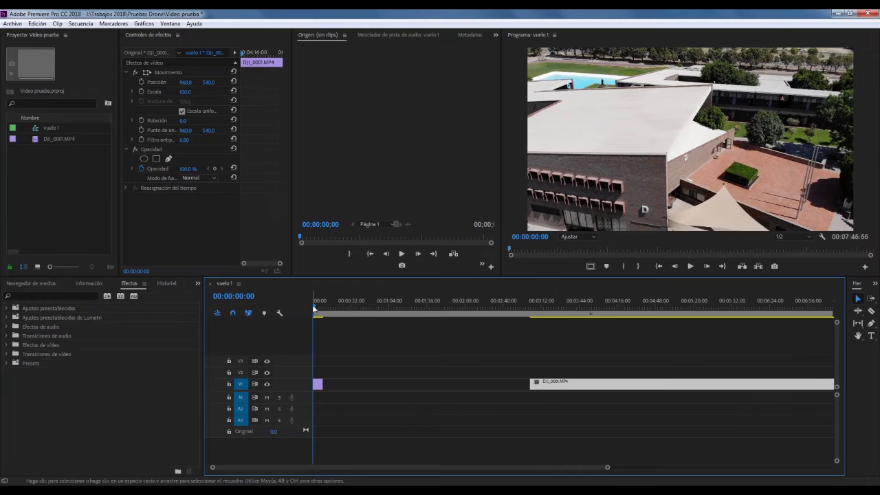
{"action": "right_click", "coordinate": [35, 177]}
{"action": "left_click", "coordinate": [73, 241]}
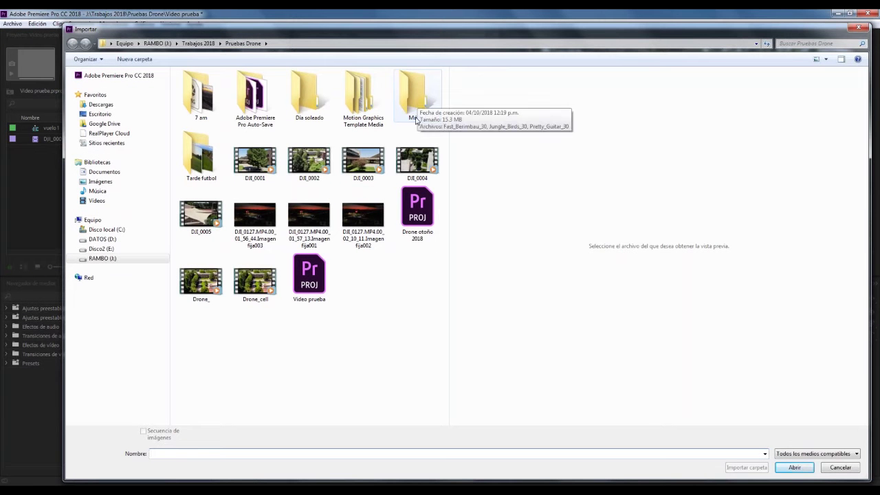
{"action": "double_click", "coordinate": [412, 103]}
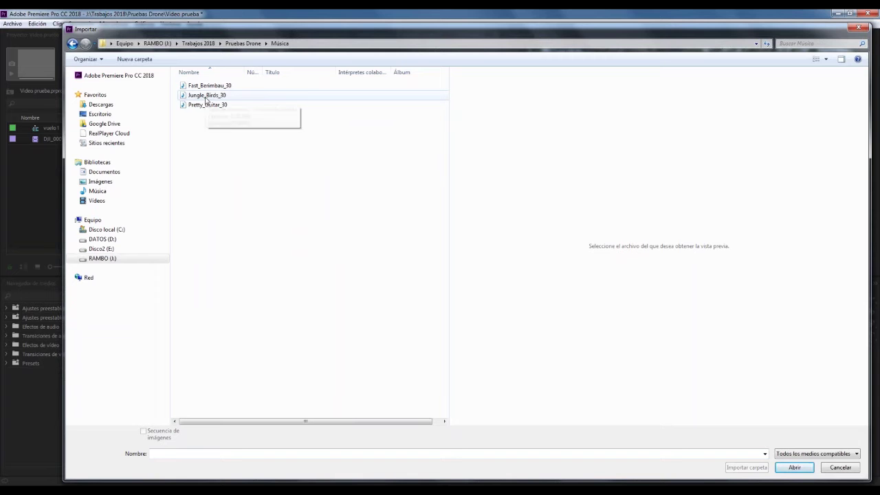
{"action": "double_click", "coordinate": [206, 96]}
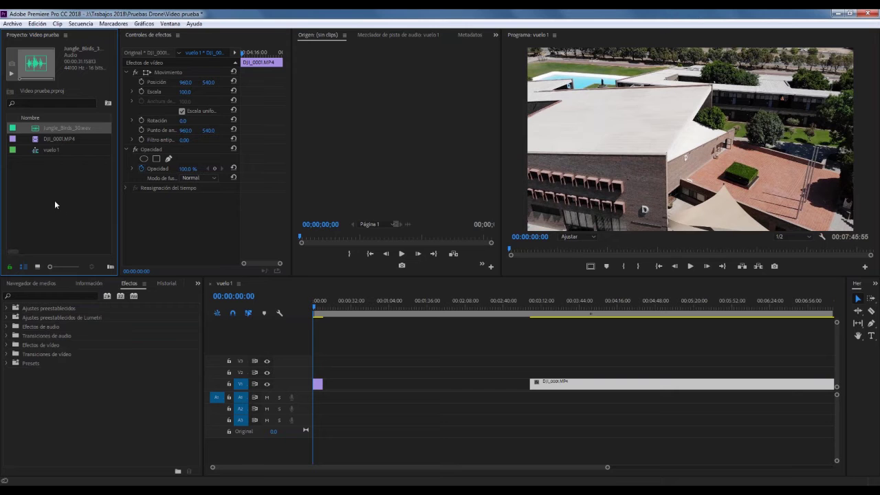
Step: Place Jungle_Birds_30.wav on audio track A1 at 00:00:00:00
{"action": "mouse_move", "coordinate": [36, 131]}
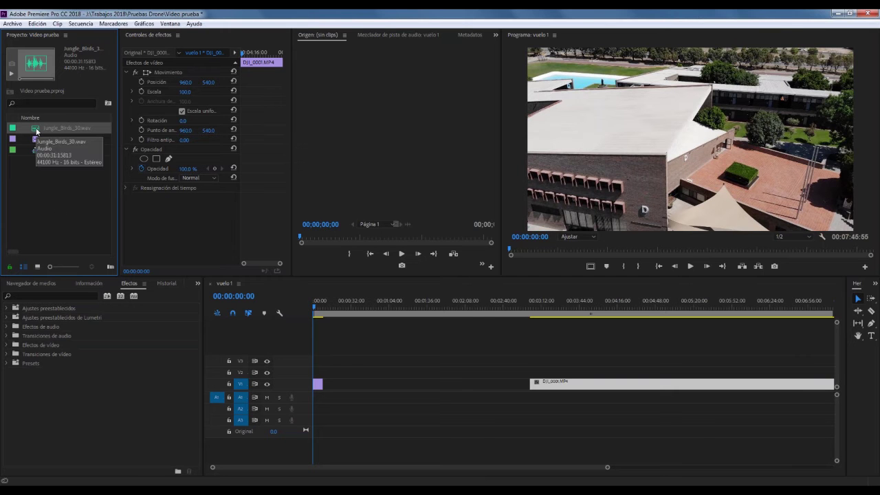
{"action": "left_click_drag", "start_coordinate": [36, 131], "coordinate": [341, 385]}
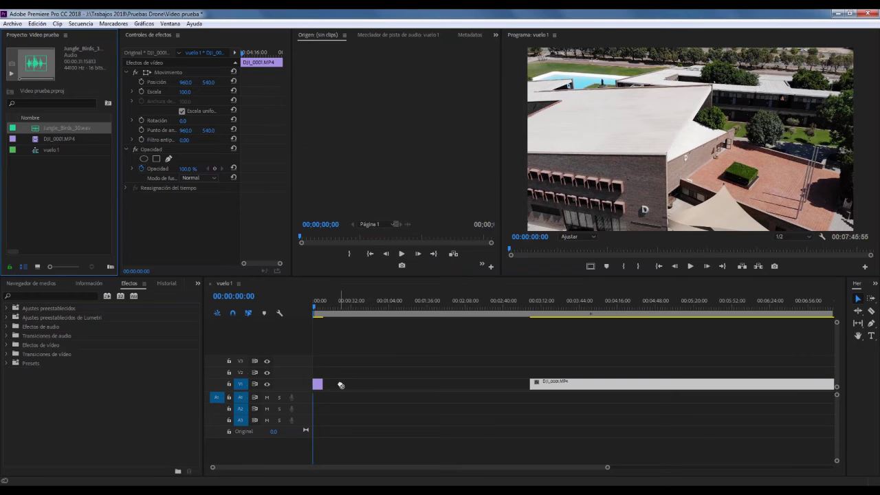
{"action": "left_click_drag", "start_coordinate": [341, 385], "coordinate": [319, 406]}
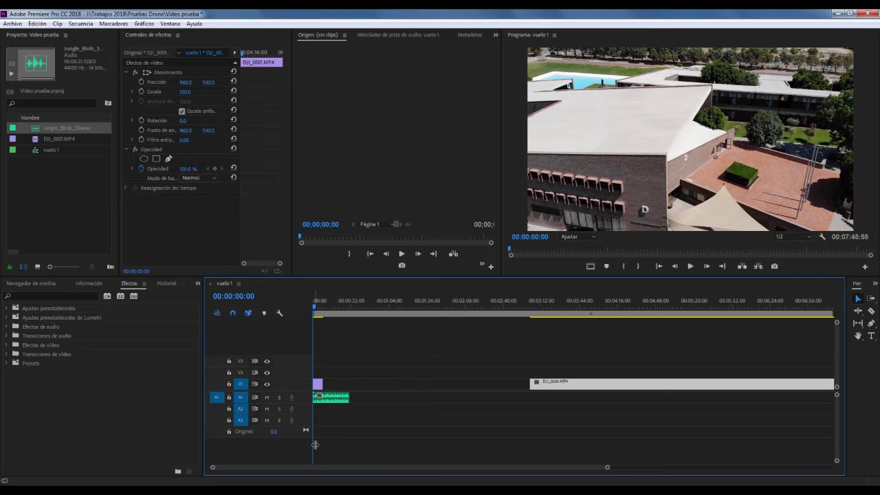
Step: Zoom in on the sequence start and expand V1 and A1 to show thumbnails and waveform
{"action": "key", "text": "backslash"}
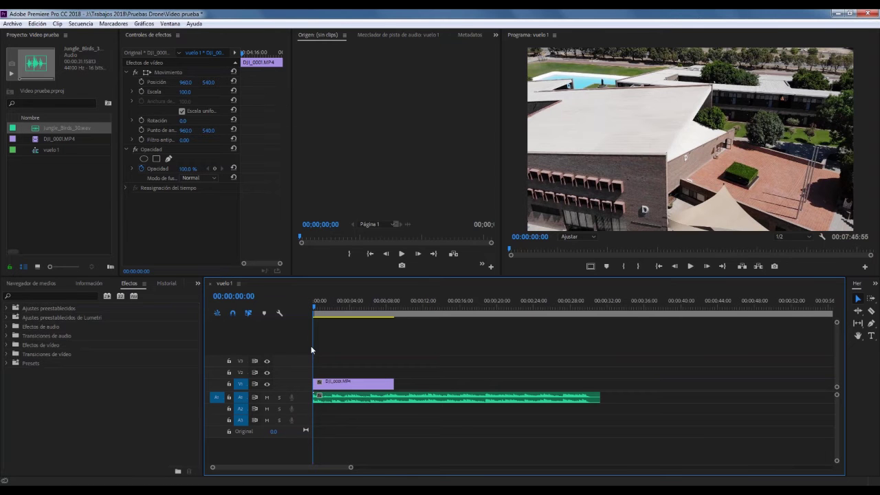
{"action": "double_click", "coordinate": [304, 385]}
{"action": "double_click", "coordinate": [306, 399]}
{"action": "key", "text": "alt"}
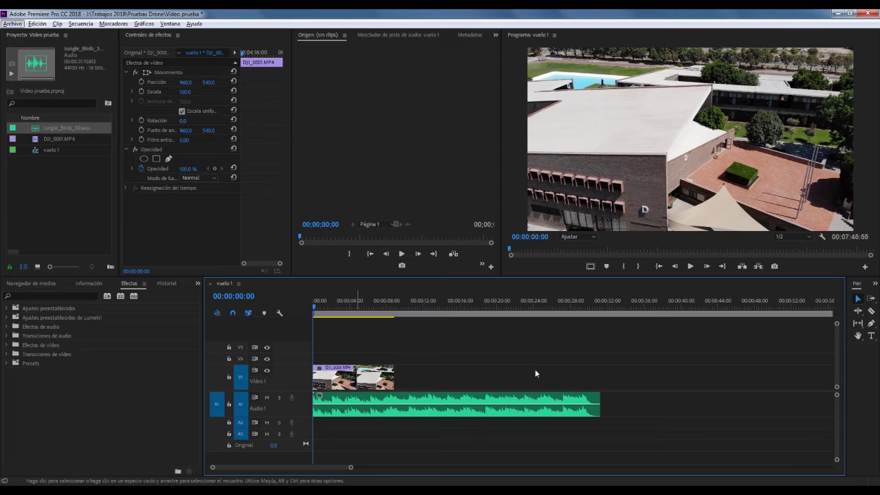
{"action": "key", "text": "alt"}
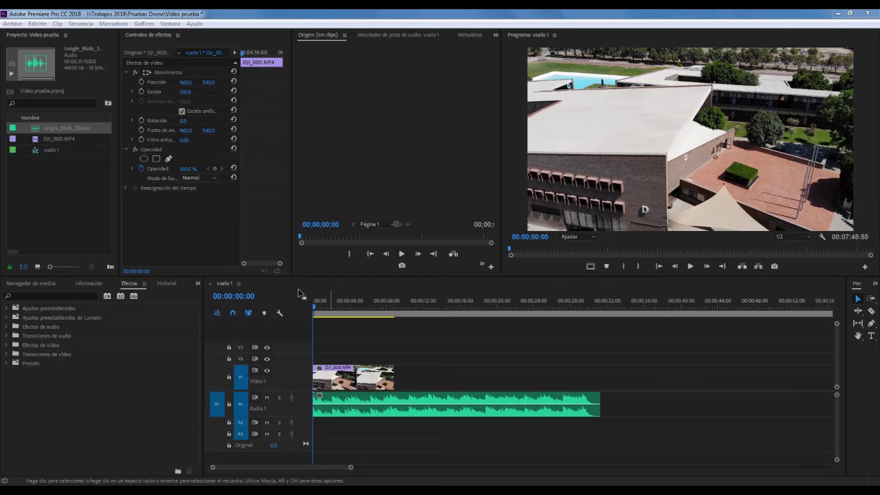
Step: Preview vuelo 1 up to about 27 seconds, then zoom out to show the whole 00:07:45:55 sequence
{"action": "left_click", "coordinate": [690, 266]}
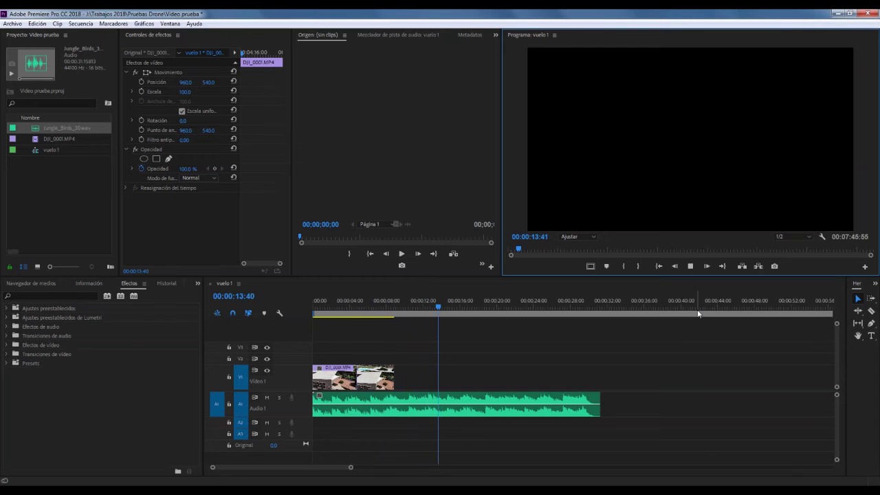
{"action": "key", "text": "space"}
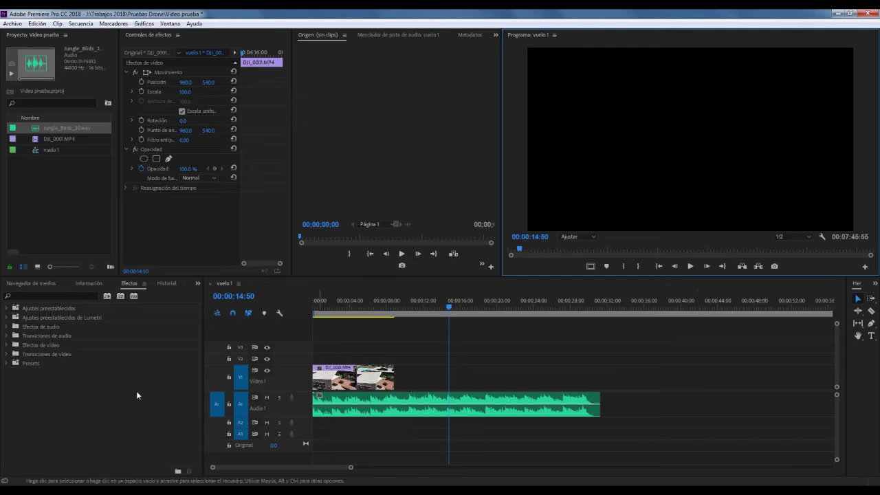
{"action": "left_click_drag", "start_coordinate": [396, 303], "coordinate": [576, 310]}
{"action": "key", "text": "space"}
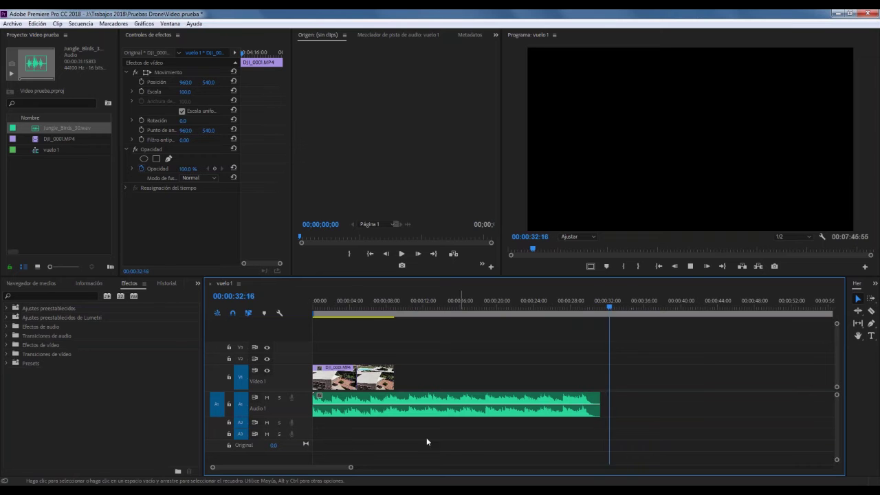
{"action": "key", "text": "space"}
{"action": "left_click_drag", "start_coordinate": [353, 468], "coordinate": [700, 427]}
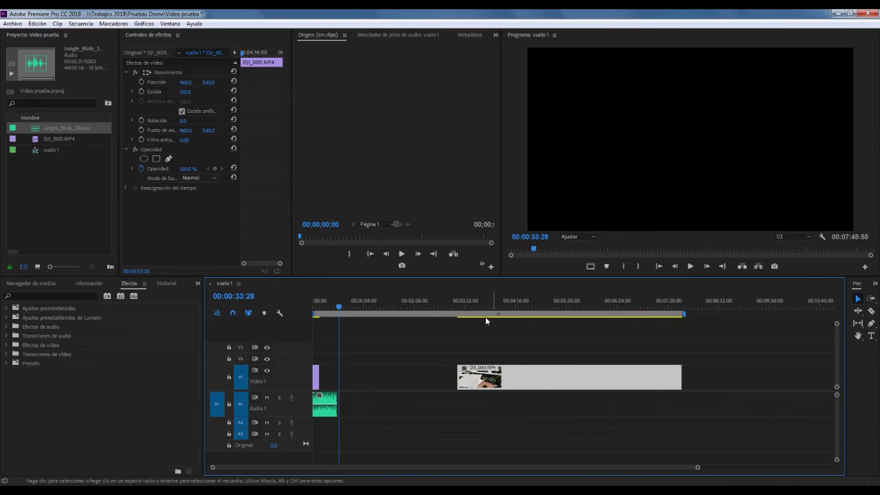
{"action": "left_click", "coordinate": [340, 308]}
{"action": "left_click_drag", "start_coordinate": [340, 307], "coordinate": [670, 322]}
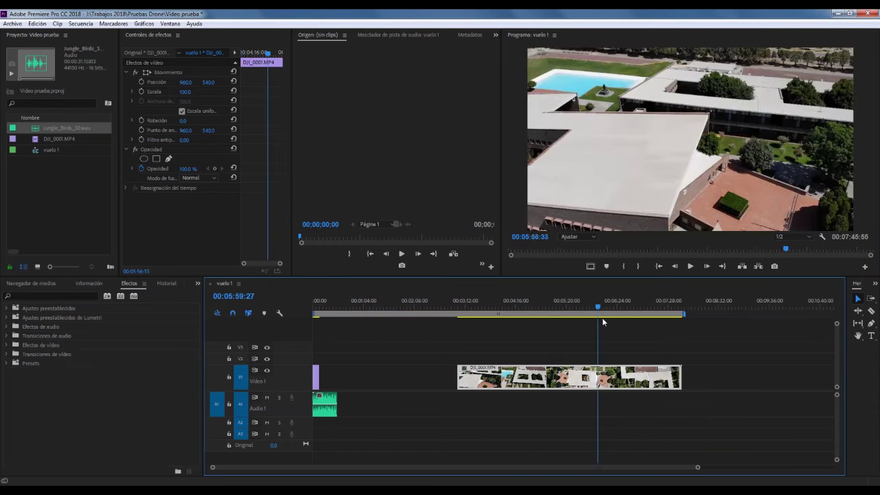
{"action": "left_click_drag", "start_coordinate": [670, 321], "coordinate": [526, 315]}
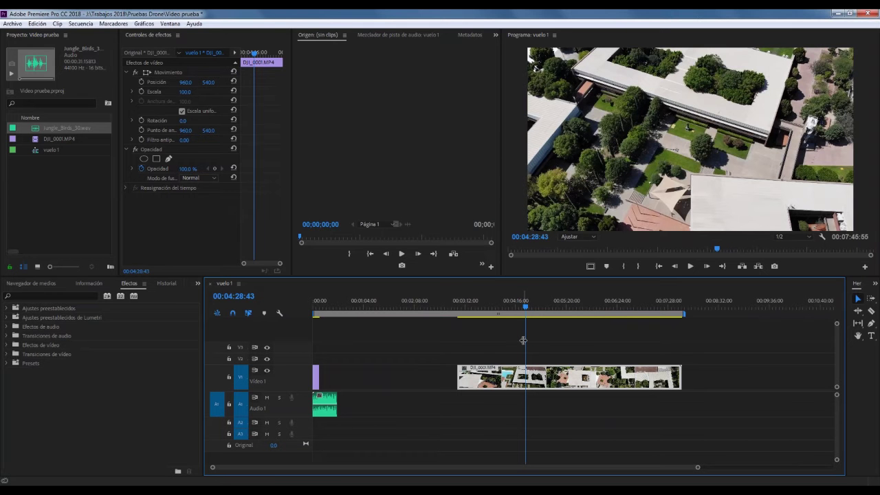
{"action": "left_click", "coordinate": [423, 379]}
{"action": "left_click", "coordinate": [431, 334]}
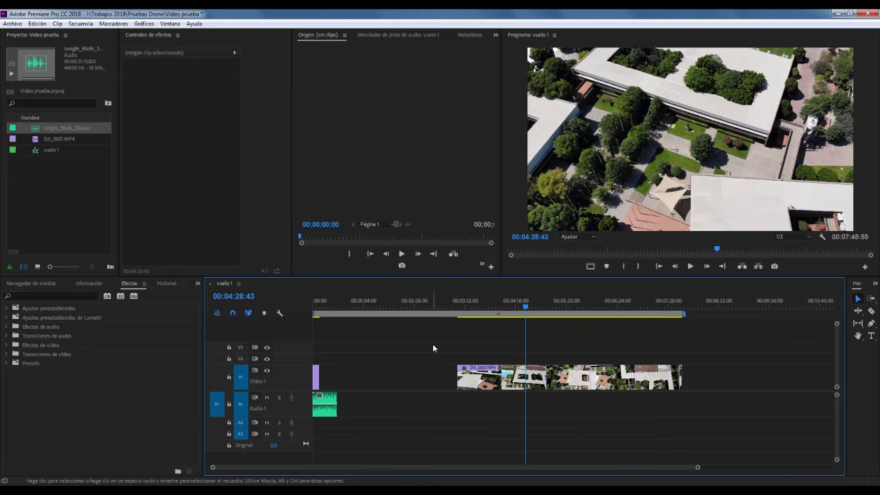
{"action": "mouse_move", "coordinate": [434, 344]}
{"action": "left_mouse_down"}
{"action": "mouse_move", "coordinate": [451, 379]}
{"action": "mouse_move", "coordinate": [561, 420]}
{"action": "left_mouse_up"}
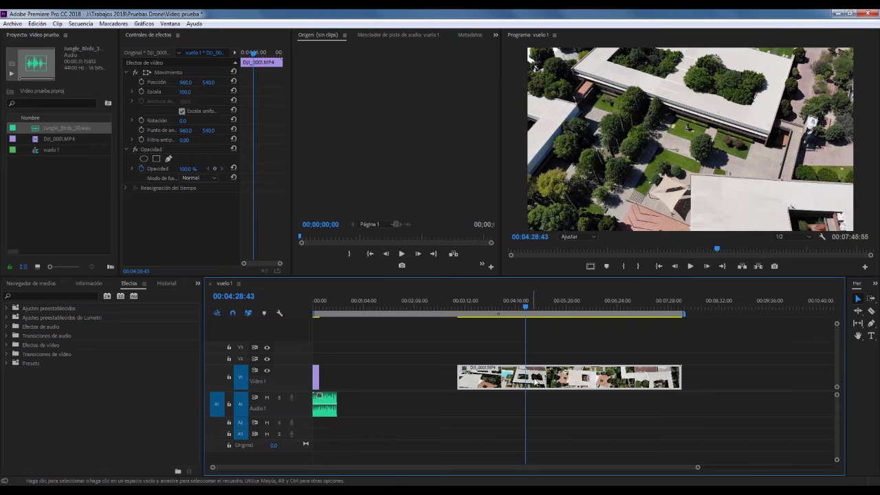
{"action": "left_click", "coordinate": [441, 383]}
{"action": "left_click", "coordinate": [442, 343]}
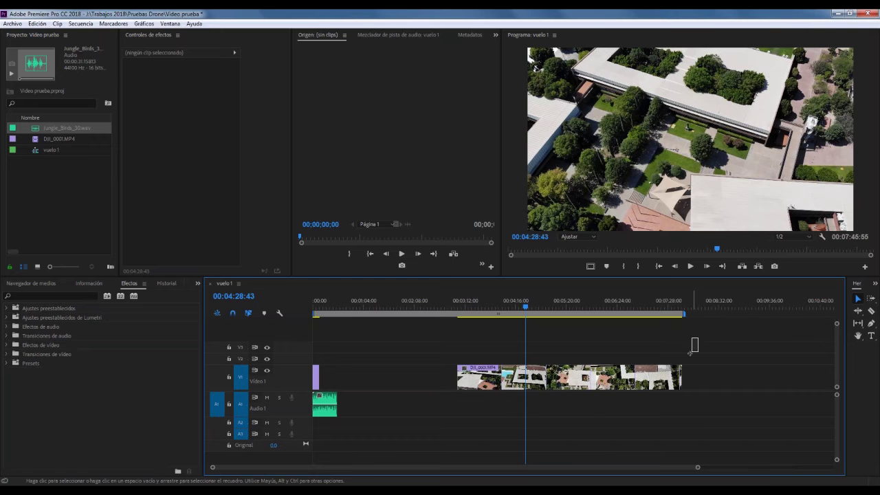
{"action": "left_click_drag", "start_coordinate": [698, 338], "coordinate": [313, 454]}
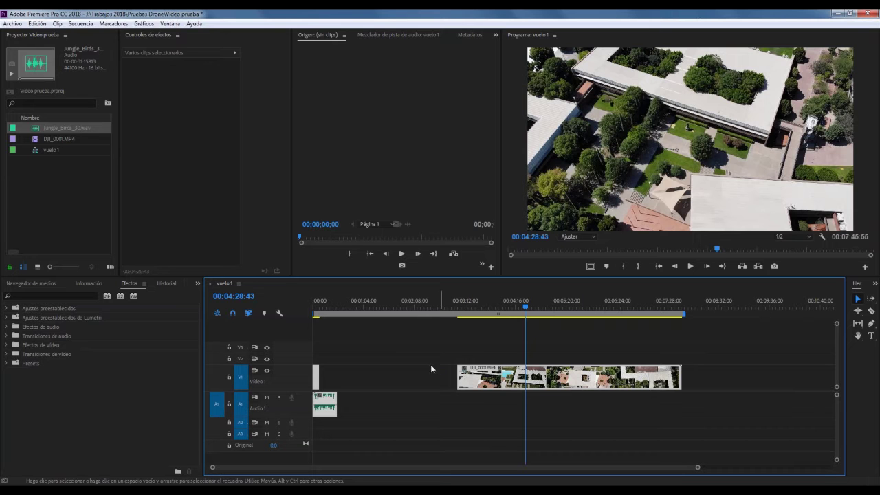
{"action": "left_click", "coordinate": [428, 402]}
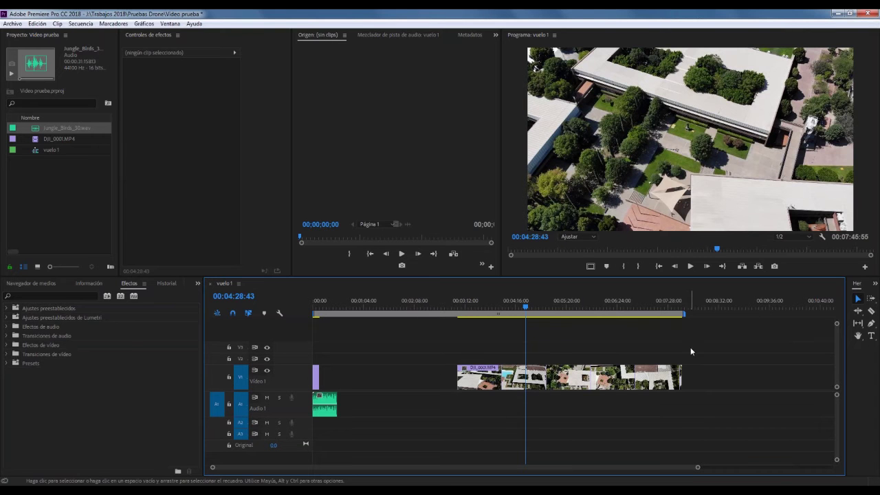
{"action": "left_click_drag", "start_coordinate": [690, 350], "coordinate": [311, 440]}
{"action": "left_click_drag", "start_coordinate": [482, 380], "coordinate": [479, 383]}
{"action": "left_click", "coordinate": [482, 376]}
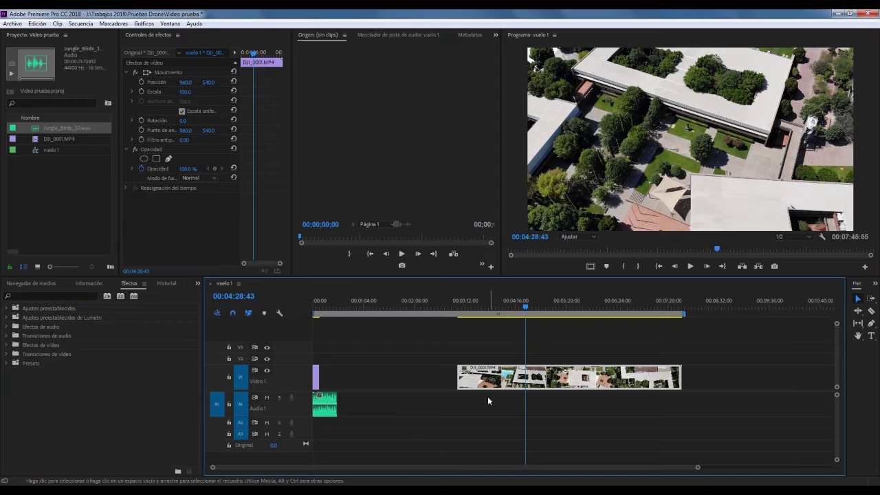
{"action": "key", "text": "Delete"}
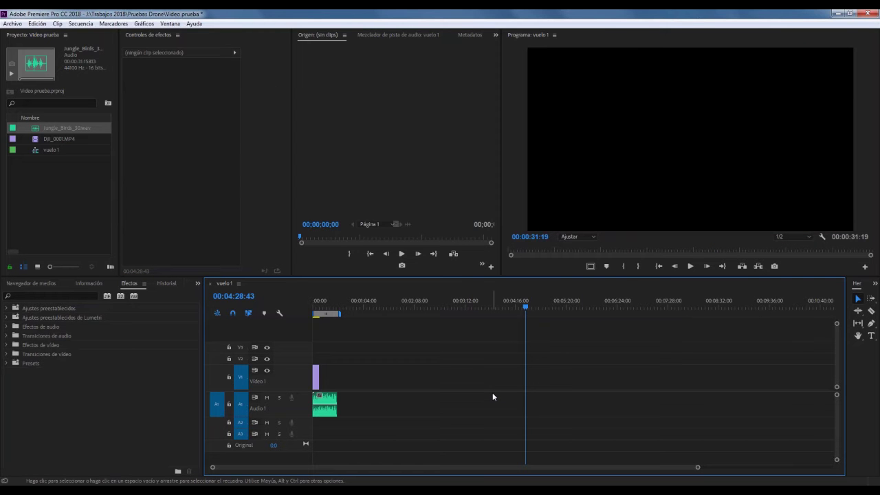
{"action": "key", "text": "ctrl+z"}
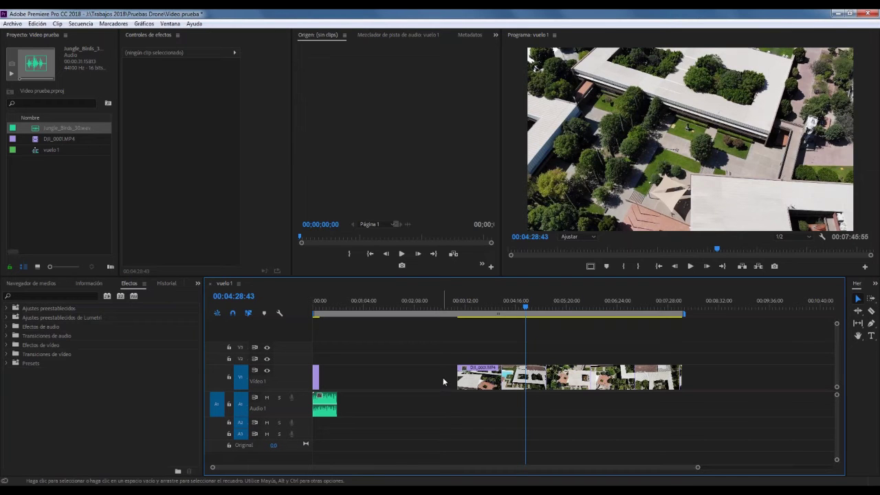
Step: Scrub the playhead through the gap and main drone clip to find the new start point
{"action": "left_click", "coordinate": [451, 308]}
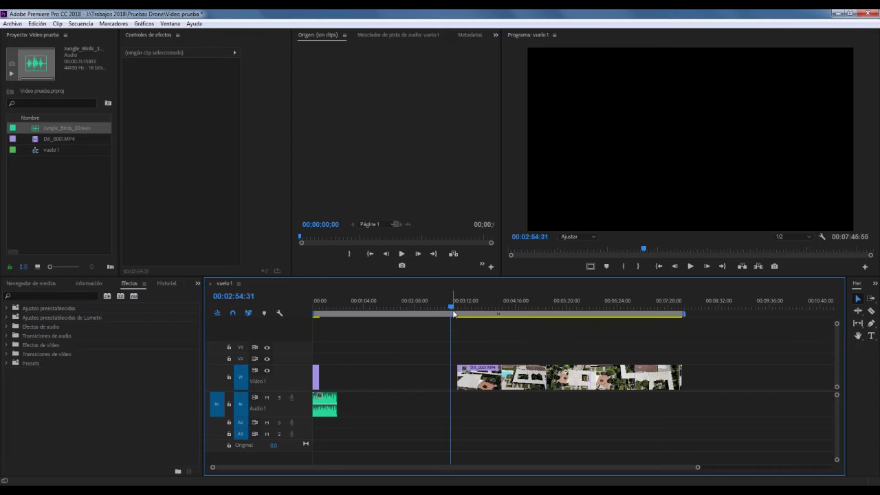
{"action": "left_click", "coordinate": [442, 309]}
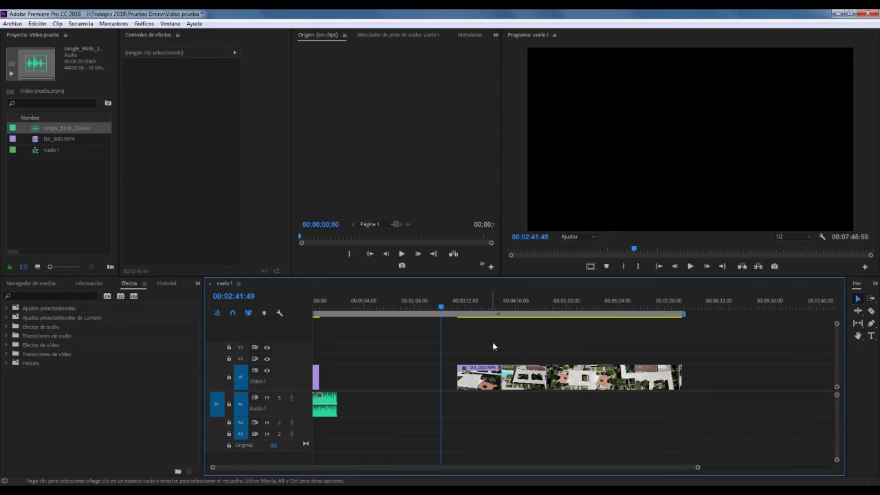
{"action": "left_click", "coordinate": [454, 305]}
{"action": "left_click", "coordinate": [574, 304]}
{"action": "left_click", "coordinate": [664, 305]}
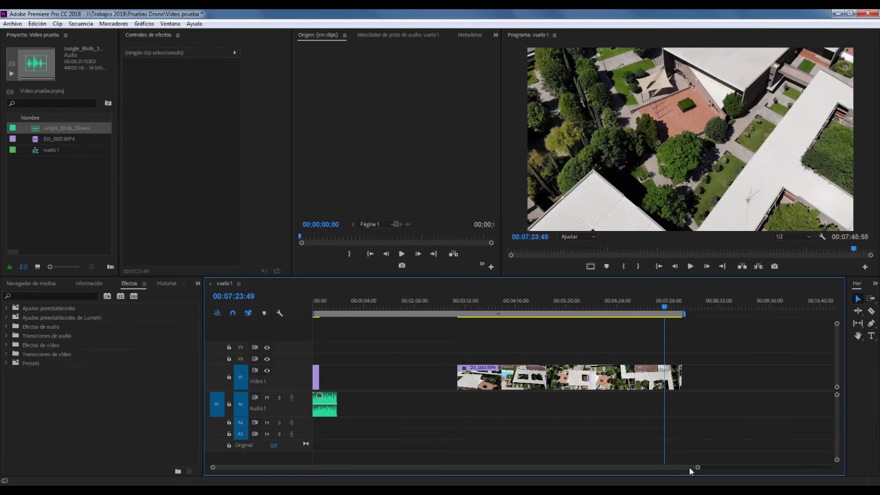
{"action": "left_click_drag", "start_coordinate": [339, 310], "coordinate": [403, 311]}
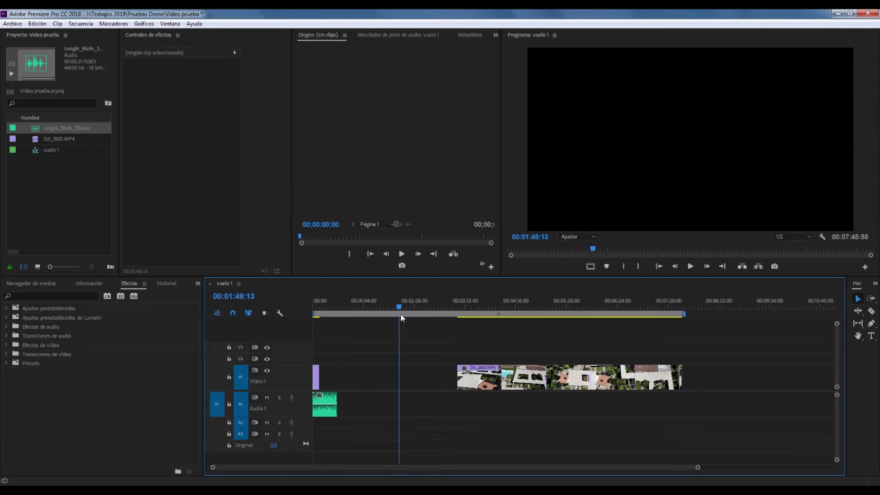
{"action": "left_click_drag", "start_coordinate": [462, 302], "coordinate": [487, 306]}
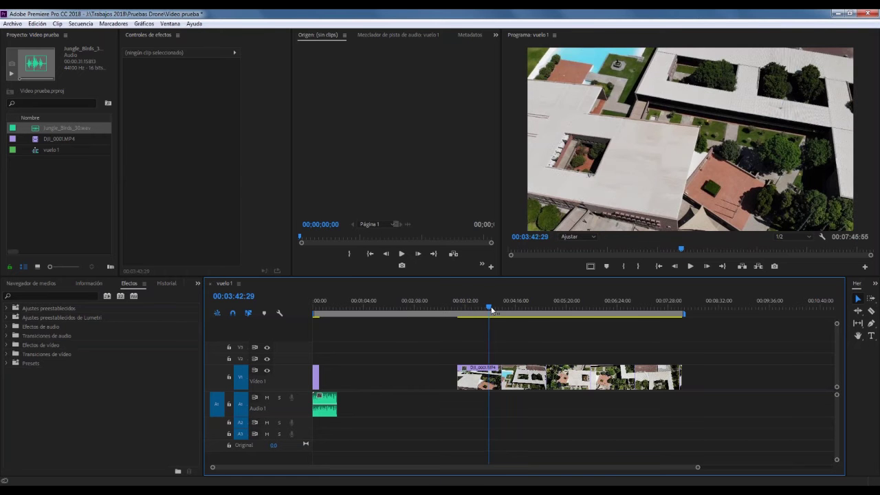
{"action": "mouse_move", "coordinate": [486, 306]}
{"action": "left_mouse_down"}
{"action": "mouse_move", "coordinate": [462, 309]}
{"action": "mouse_move", "coordinate": [476, 311]}
{"action": "left_mouse_up"}
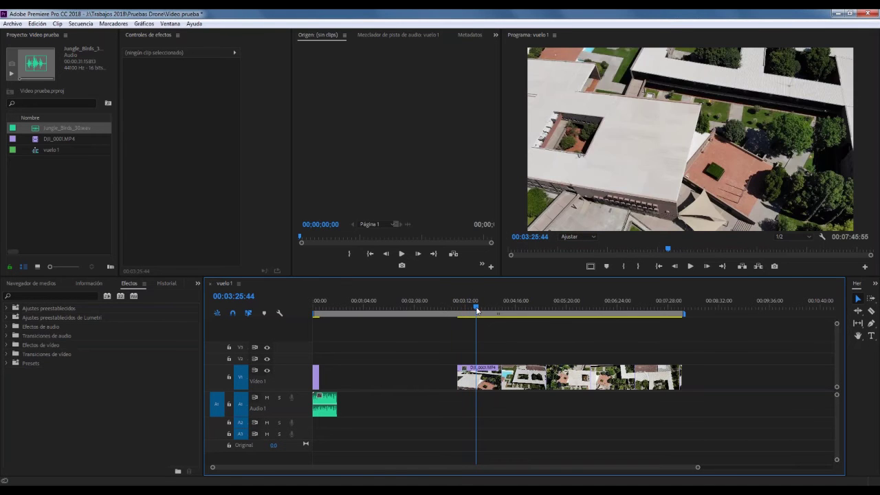
{"action": "mouse_move", "coordinate": [476, 309]}
{"action": "left_mouse_down"}
{"action": "mouse_move", "coordinate": [521, 305]}
{"action": "mouse_move", "coordinate": [553, 318]}
{"action": "left_mouse_up"}
Step: Park the playhead at 00:04:52:59 and trim the drone clip's start to it
{"action": "key", "text": "space"}
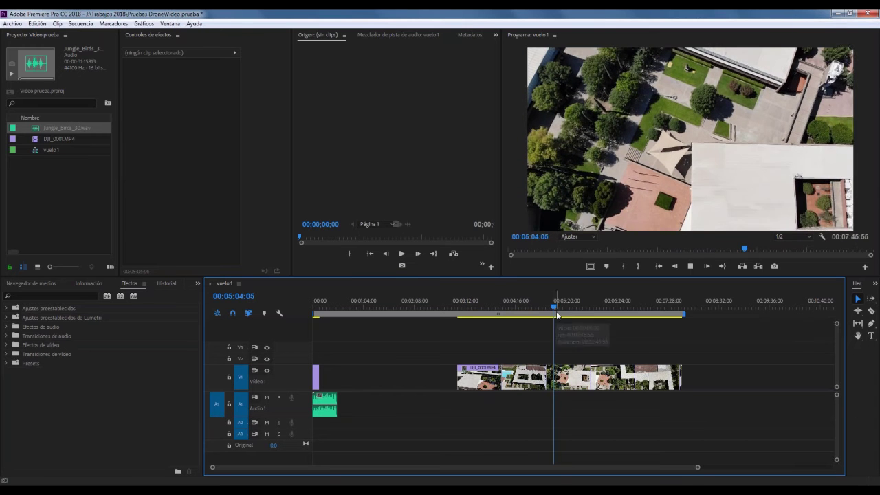
{"action": "key", "text": "space"}
{"action": "left_click_drag", "start_coordinate": [554, 307], "coordinate": [546, 308]}
{"action": "key", "text": "space"}
{"action": "key", "text": "space"}
{"action": "left_click_drag", "start_coordinate": [546, 308], "coordinate": [544, 308]}
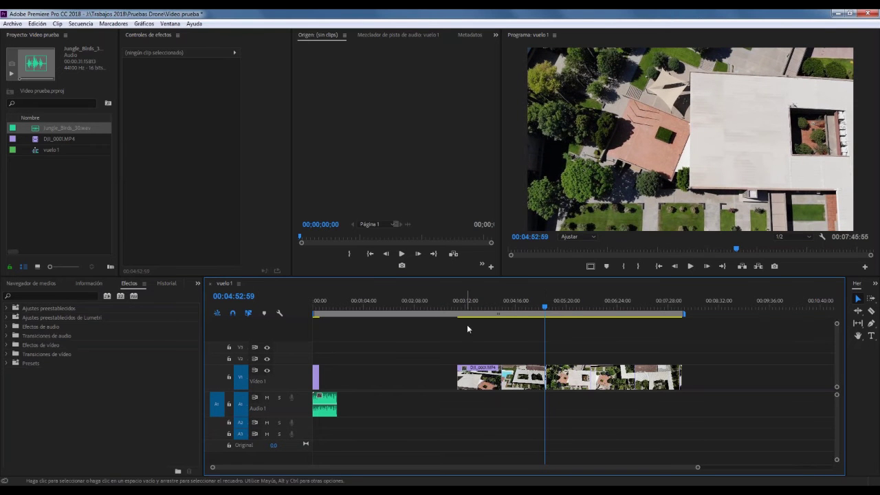
{"action": "left_click_drag", "start_coordinate": [455, 377], "coordinate": [545, 377]}
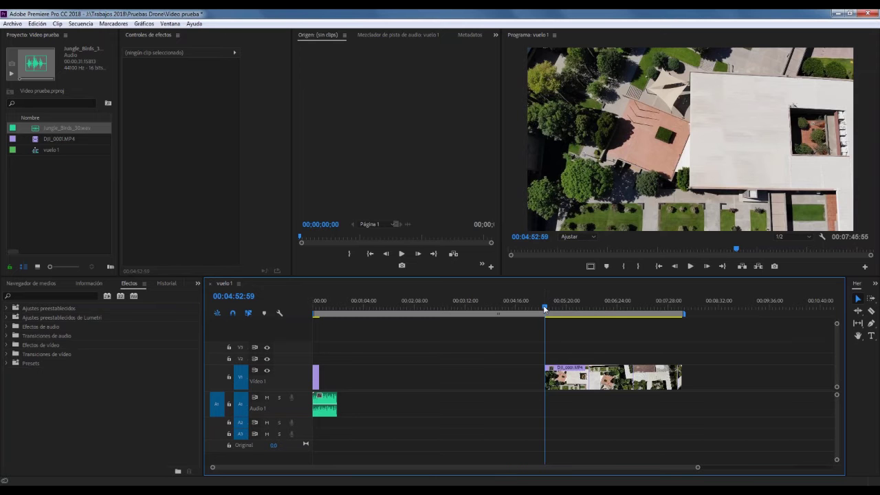
Step: Razor the drone clip at 00:05:19:34 and drag the short first piece toward the sequence start
{"action": "left_click_drag", "start_coordinate": [545, 309], "coordinate": [566, 304]}
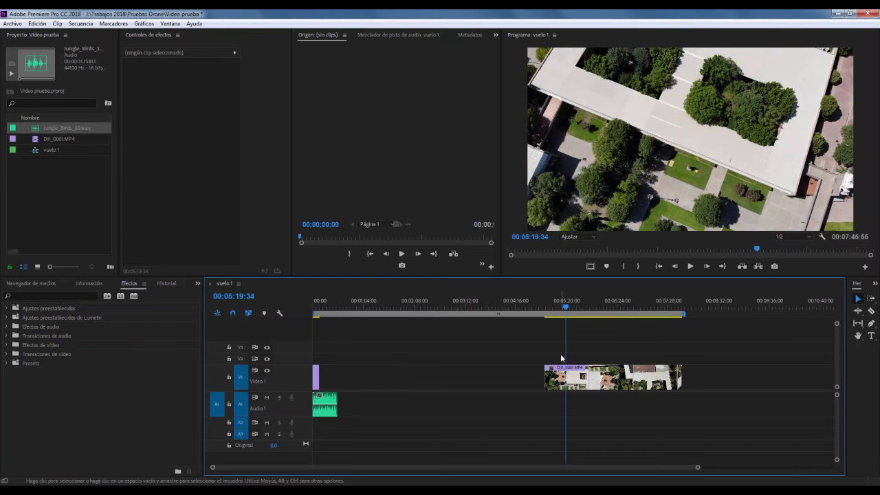
{"action": "key", "text": "c"}
{"action": "left_click", "coordinate": [566, 373]}
{"action": "key", "text": "v"}
{"action": "left_click_drag", "start_coordinate": [560, 378], "coordinate": [339, 382]}
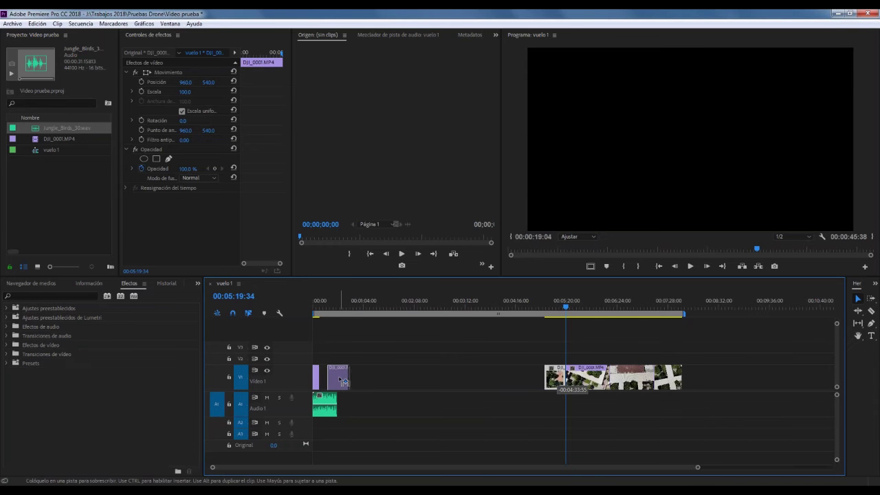
Step: Drop the short piece near the sequence start and delete the empty gap after it
{"action": "left_click_drag", "start_coordinate": [339, 382], "coordinate": [365, 378]}
{"action": "left_click", "coordinate": [371, 301]}
{"action": "left_click", "coordinate": [371, 298]}
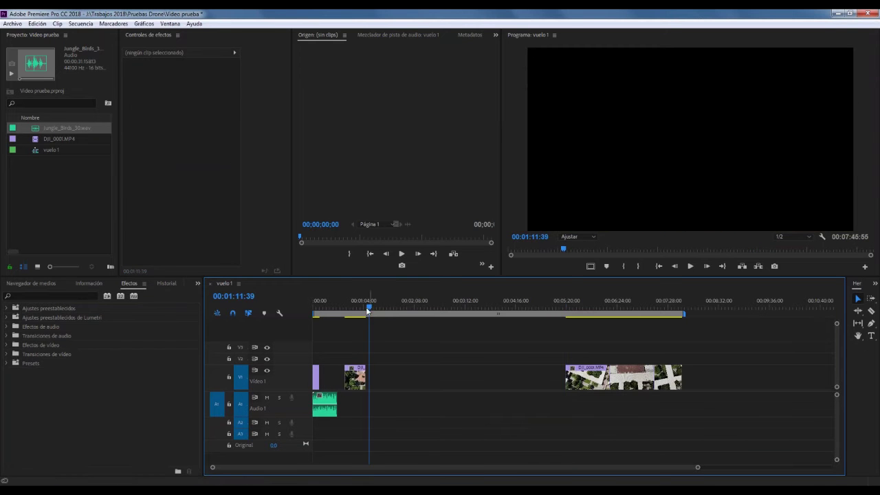
{"action": "left_click", "coordinate": [370, 377]}
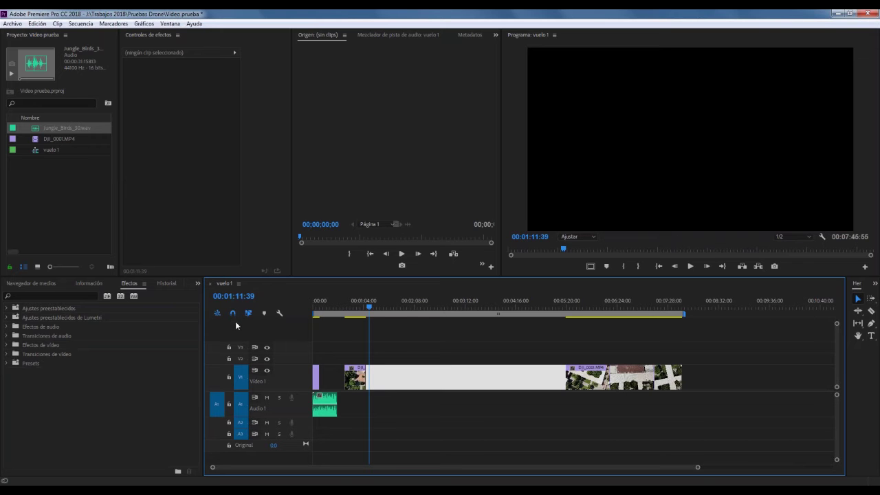
{"action": "key", "text": "Delete"}
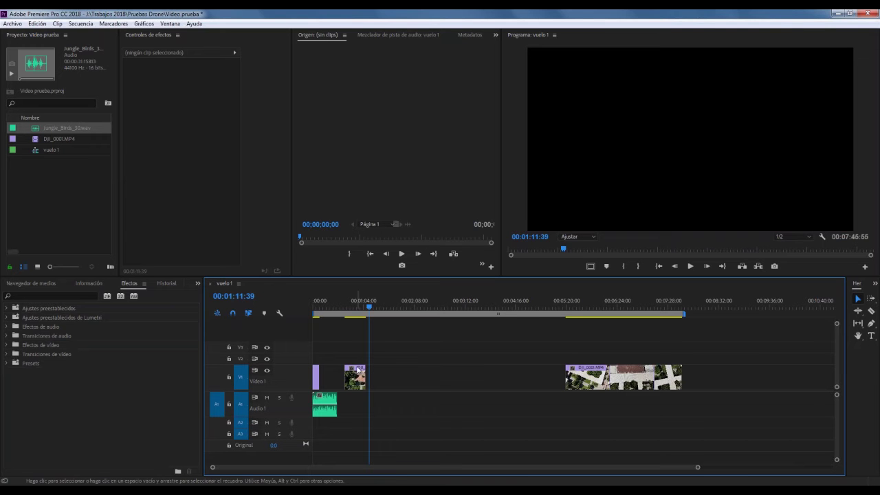
Step: Turn on Snap (Ajustar) and butt the short drone clip right against the opening clip
{"action": "left_click", "coordinate": [359, 370]}
{"action": "left_click_drag", "start_coordinate": [359, 370], "coordinate": [346, 370]}
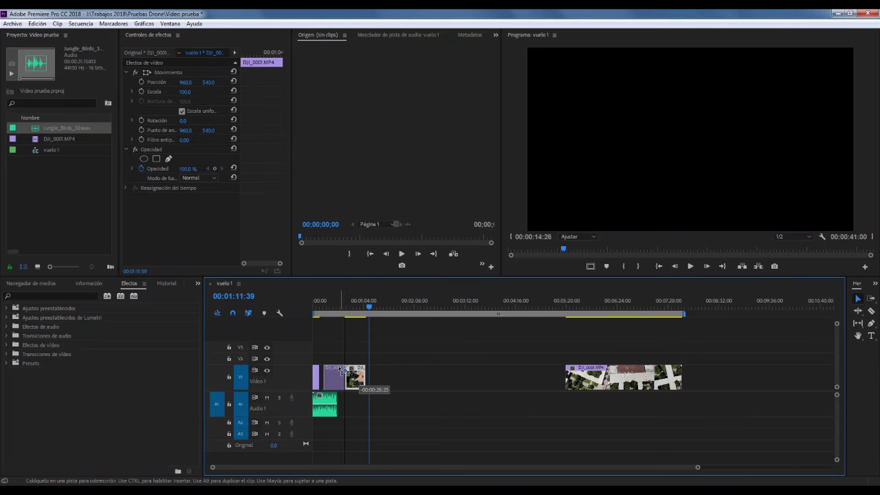
{"action": "left_click_drag", "start_coordinate": [345, 370], "coordinate": [336, 372]}
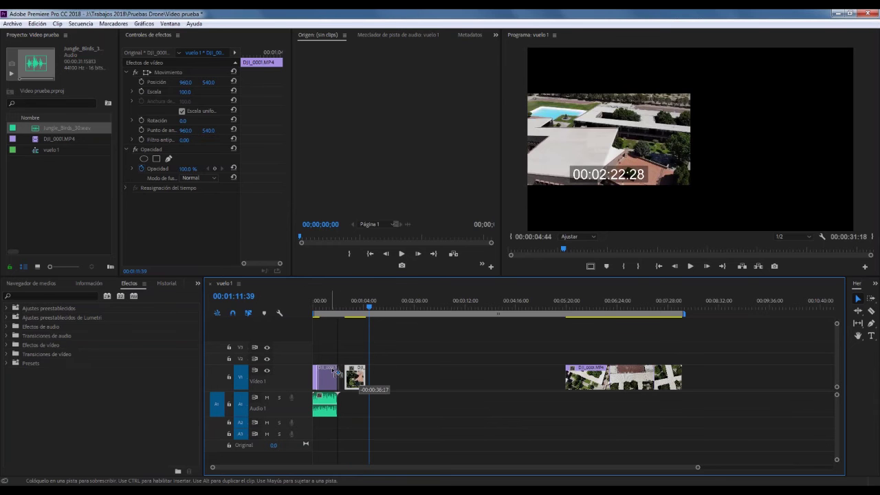
{"action": "left_click_drag", "start_coordinate": [336, 372], "coordinate": [329, 372]}
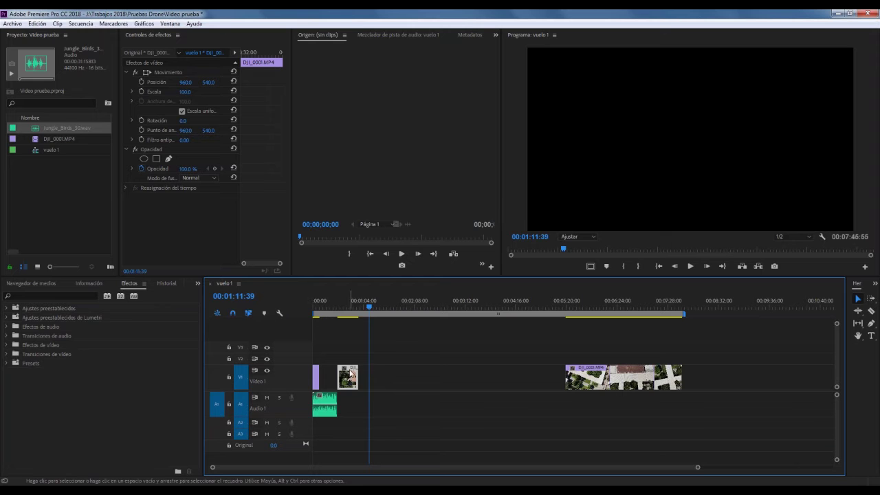
{"action": "left_click_drag", "start_coordinate": [349, 373], "coordinate": [360, 375]}
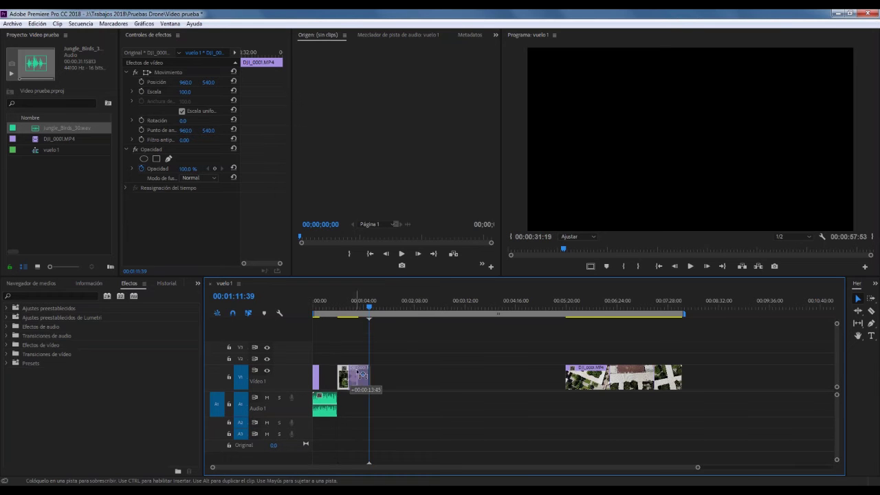
{"action": "left_click_drag", "start_coordinate": [361, 375], "coordinate": [330, 377]}
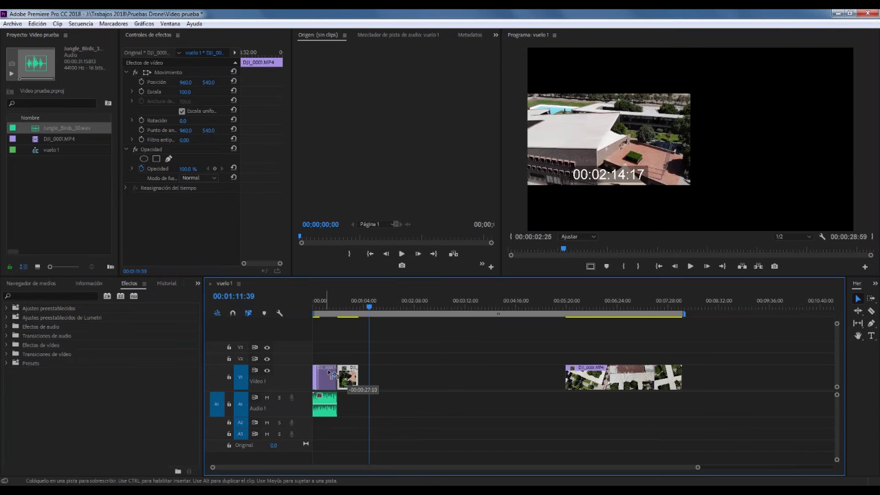
{"action": "left_click_drag", "start_coordinate": [331, 377], "coordinate": [323, 377]}
{"action": "left_click", "coordinate": [233, 314]}
{"action": "left_click_drag", "start_coordinate": [339, 371], "coordinate": [337, 372]}
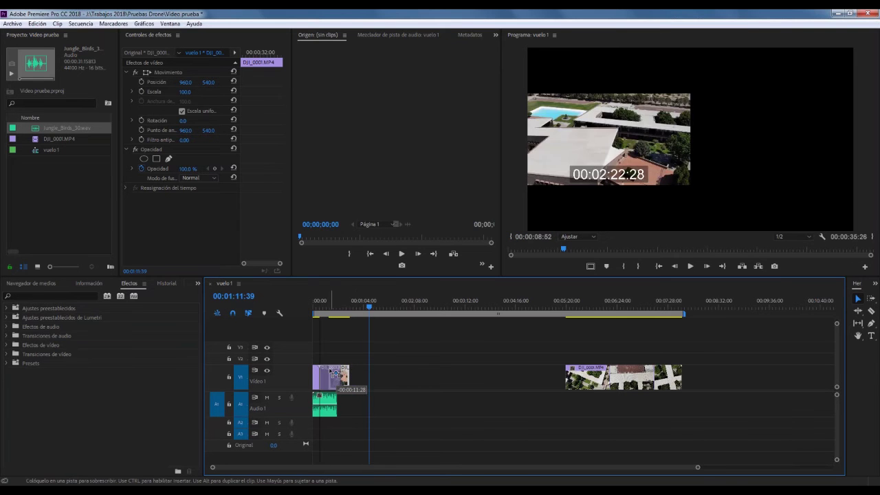
{"action": "left_click_drag", "start_coordinate": [337, 372], "coordinate": [333, 377]}
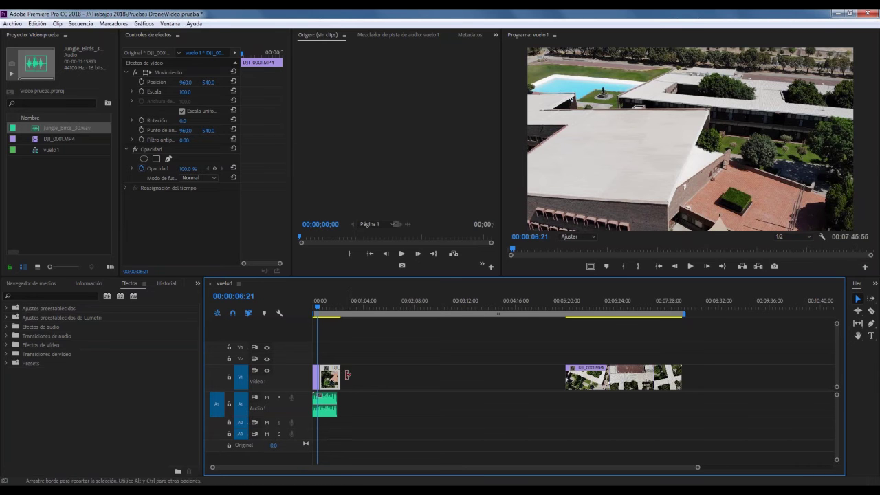
Step: Zoom to show both drone clips and park the playhead at 00:00:31:15, where the bird audio ends
{"action": "left_click", "coordinate": [332, 307]}
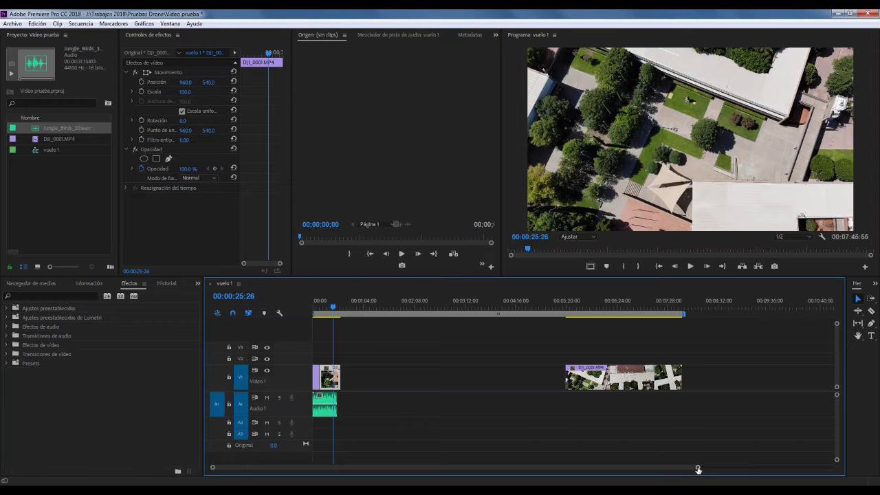
{"action": "mouse_move", "coordinate": [698, 468]}
{"action": "left_mouse_down"}
{"action": "mouse_move", "coordinate": [559, 481]}
{"action": "mouse_move", "coordinate": [540, 444]}
{"action": "left_mouse_up"}
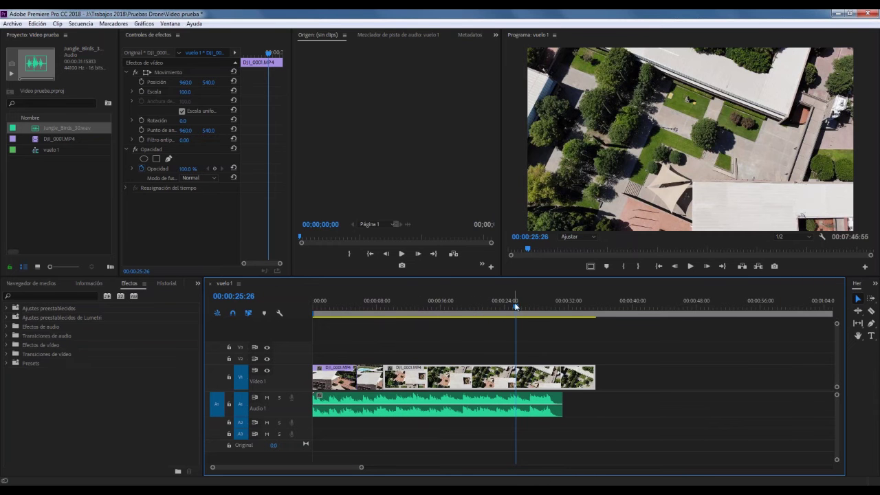
{"action": "mouse_move", "coordinate": [527, 308]}
{"action": "left_mouse_down"}
{"action": "mouse_move", "coordinate": [548, 309]}
{"action": "mouse_move", "coordinate": [553, 319]}
{"action": "mouse_move", "coordinate": [541, 309]}
{"action": "left_mouse_up"}
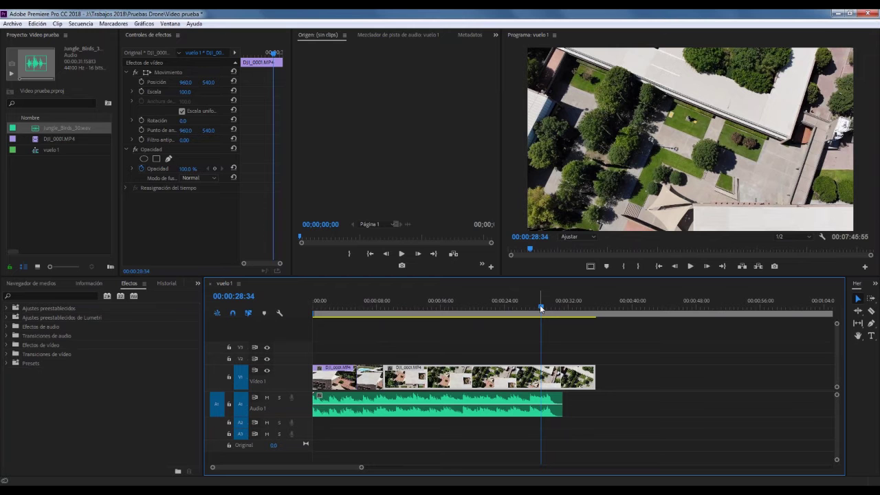
{"action": "left_click_drag", "start_coordinate": [541, 308], "coordinate": [563, 307]}
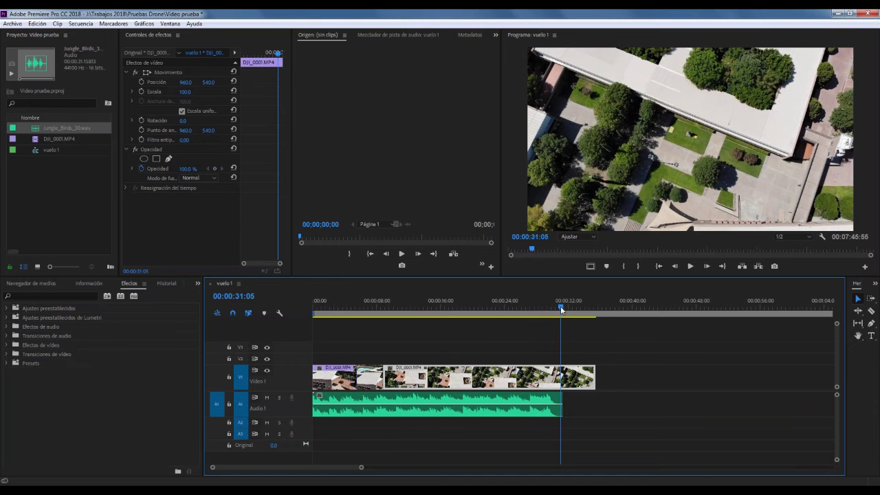
{"action": "left_click_drag", "start_coordinate": [563, 309], "coordinate": [564, 311]}
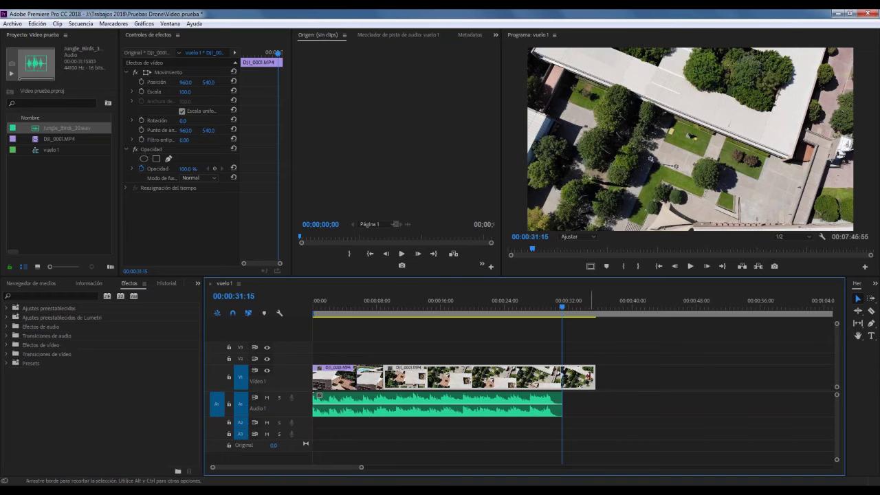
Step: Drag the second V1 clip's out point to 00:00:31:15 so the video ends with the bird audio
{"action": "left_click_drag", "start_coordinate": [590, 377], "coordinate": [591, 377]}
{"action": "left_click_drag", "start_coordinate": [593, 377], "coordinate": [576, 376]}
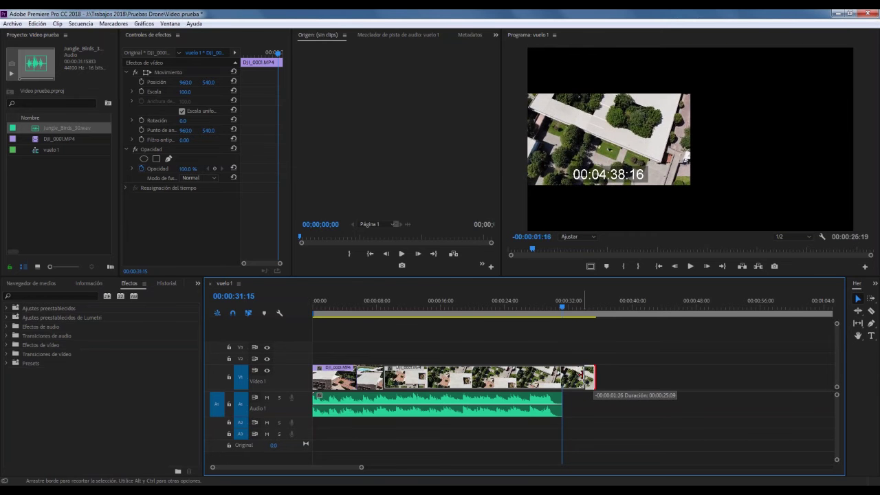
{"action": "left_click_drag", "start_coordinate": [576, 377], "coordinate": [561, 377]}
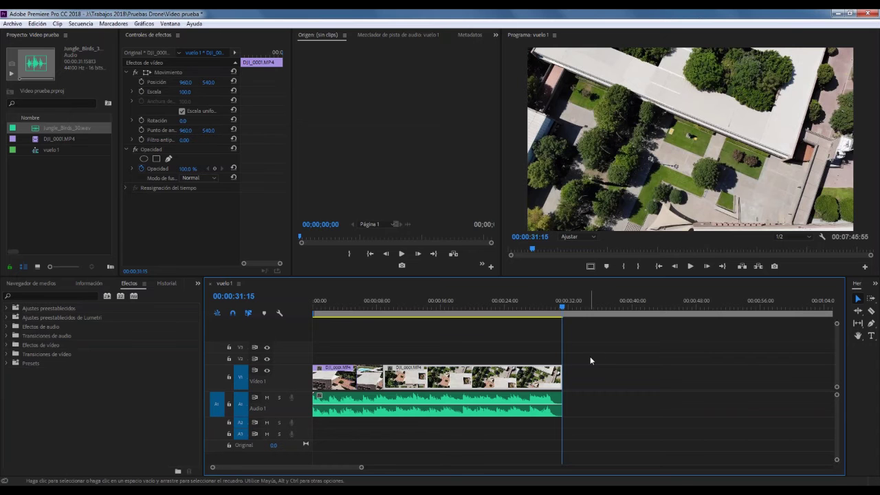
{"action": "mouse_move", "coordinate": [560, 377]}
{"action": "left_mouse_down"}
{"action": "mouse_move", "coordinate": [570, 377]}
{"action": "mouse_move", "coordinate": [549, 377]}
{"action": "mouse_move", "coordinate": [562, 377]}
{"action": "left_mouse_up"}
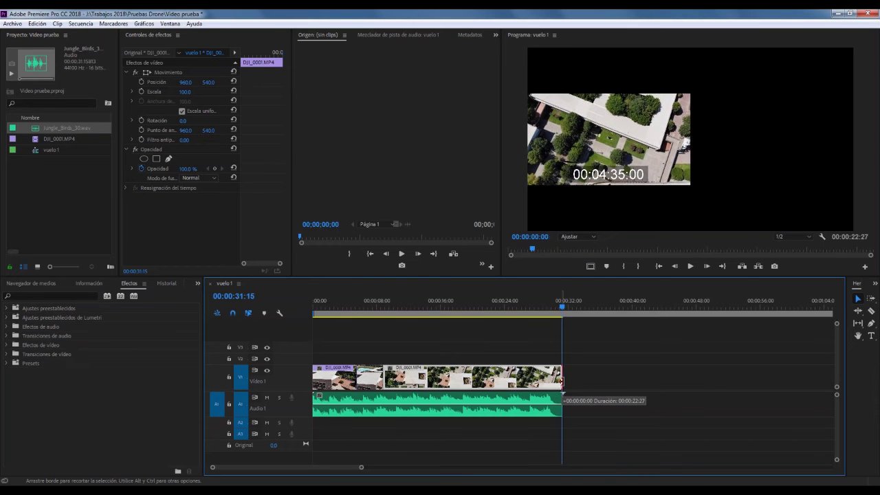
{"action": "left_click_drag", "start_coordinate": [562, 377], "coordinate": [561, 377]}
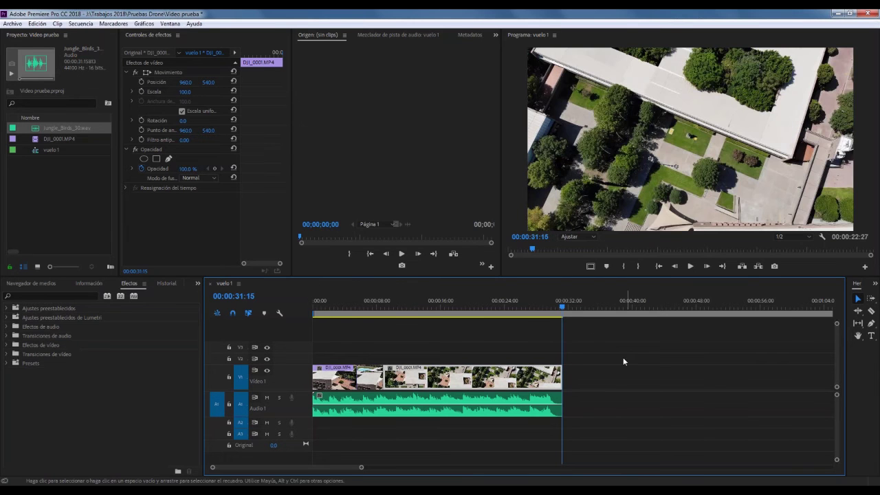
{"action": "left_click_drag", "start_coordinate": [562, 308], "coordinate": [555, 313]}
{"action": "key", "text": "space"}
{"action": "left_click", "coordinate": [555, 313]}
{"action": "mouse_move", "coordinate": [555, 313]}
{"action": "left_mouse_down"}
{"action": "mouse_move", "coordinate": [343, 327]}
{"action": "mouse_move", "coordinate": [365, 342]}
{"action": "left_mouse_up"}
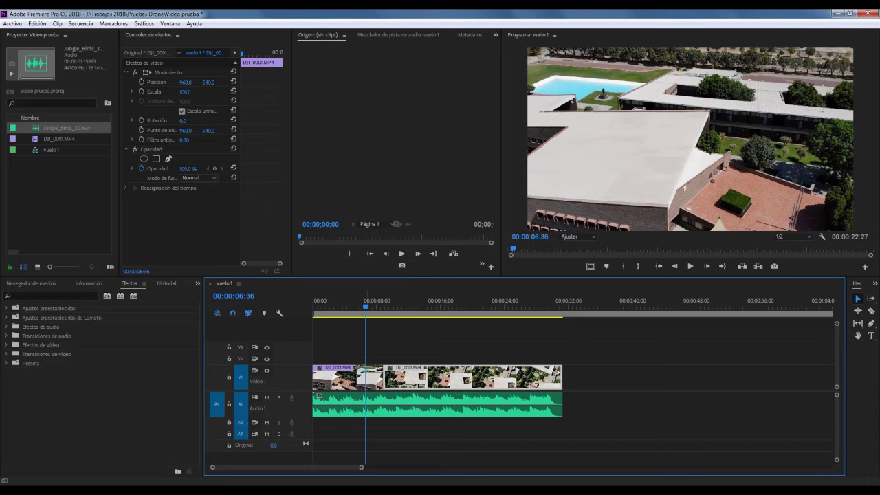
{"action": "key", "text": "space"}
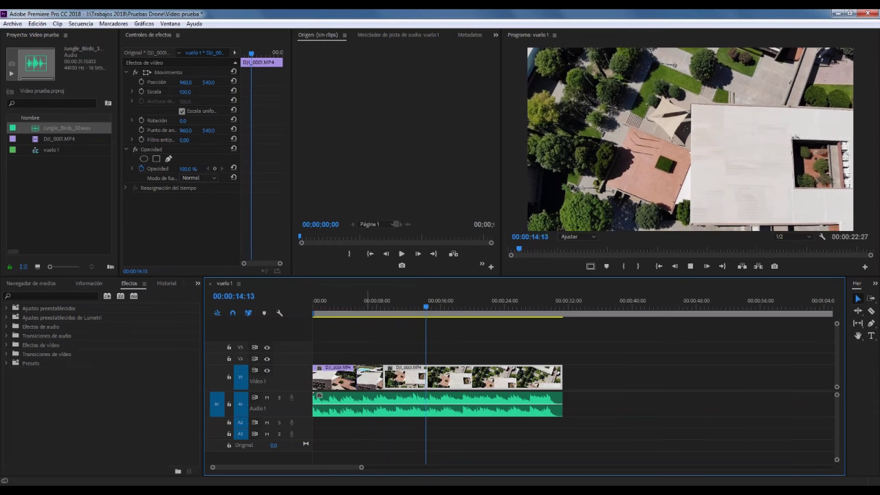
{"action": "key", "text": "space"}
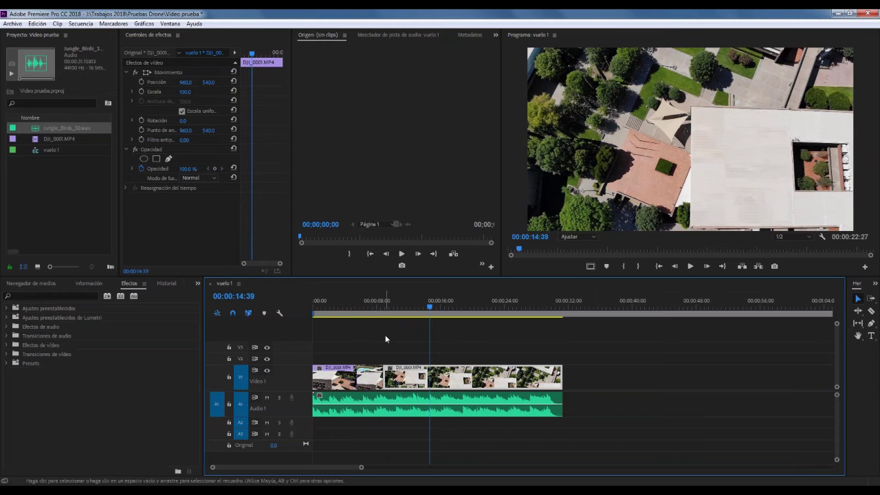
{"action": "left_click", "coordinate": [381, 306]}
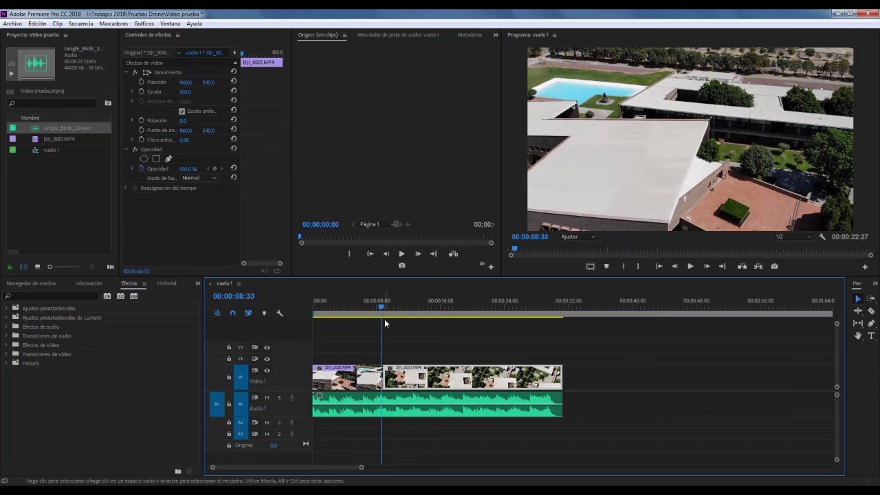
{"action": "mouse_move", "coordinate": [381, 306]}
{"action": "left_mouse_down"}
{"action": "mouse_move", "coordinate": [394, 311]}
{"action": "mouse_move", "coordinate": [378, 316]}
{"action": "left_mouse_up"}
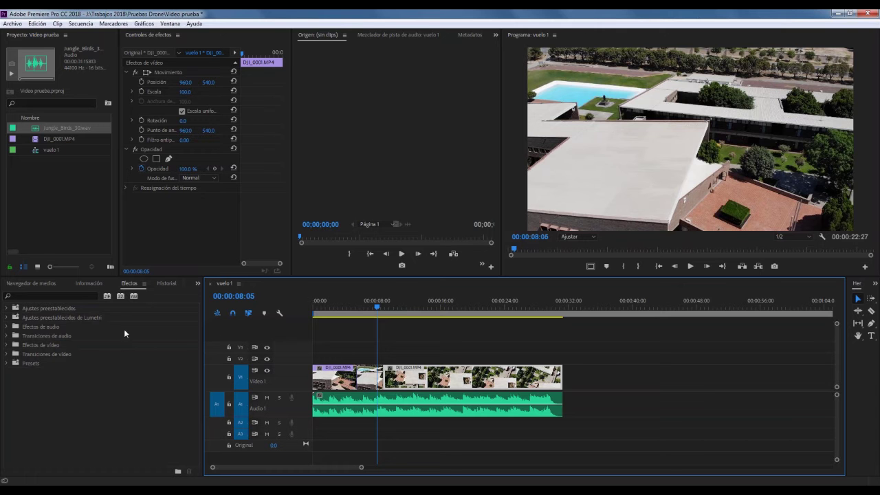
{"action": "left_click", "coordinate": [96, 388]}
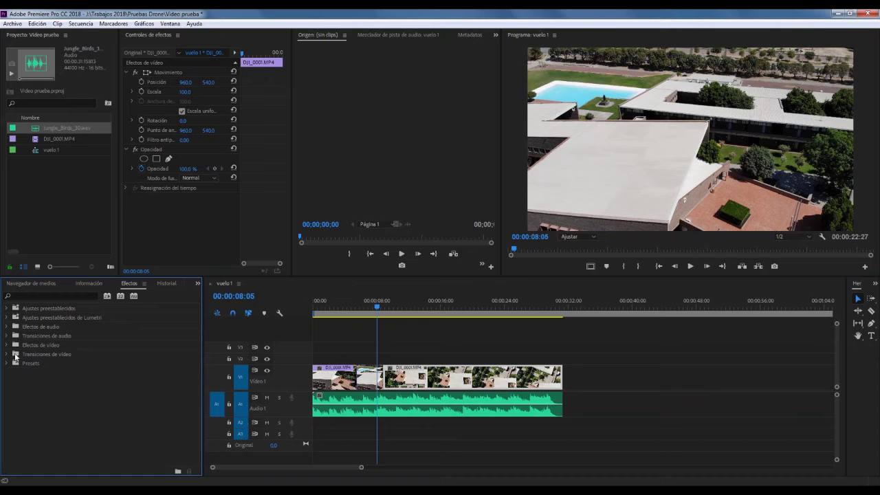
Step: Drag Disolución cruzada from Transiciones de vídeo > Disolver onto the cut between the two V1 drone clips
{"action": "left_click", "coordinate": [6, 355]}
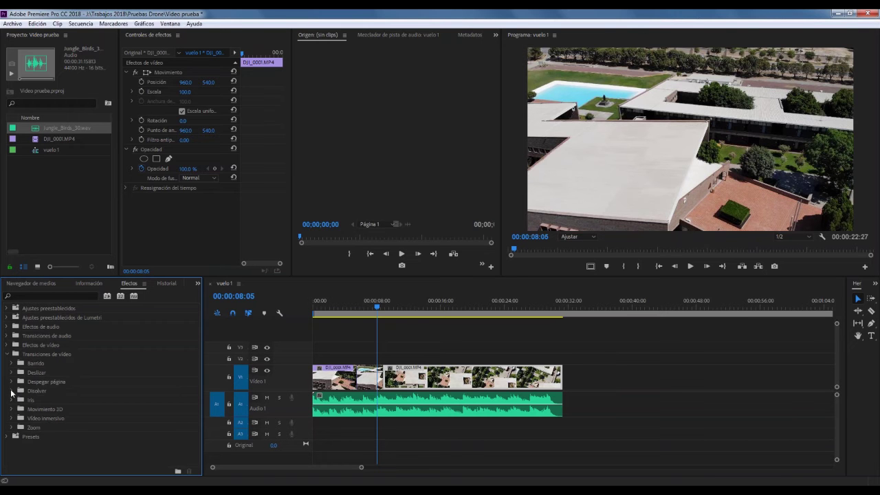
{"action": "left_click", "coordinate": [11, 390]}
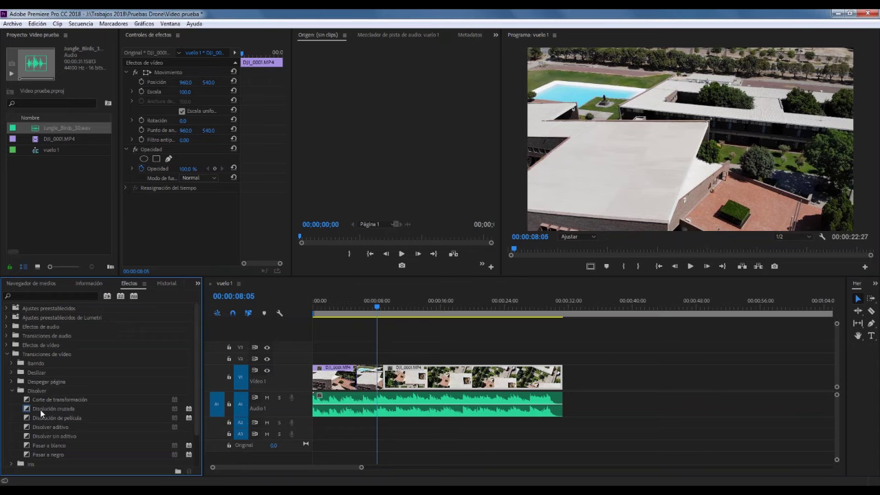
{"action": "left_click", "coordinate": [42, 411]}
{"action": "left_click_drag", "start_coordinate": [41, 411], "coordinate": [233, 404]}
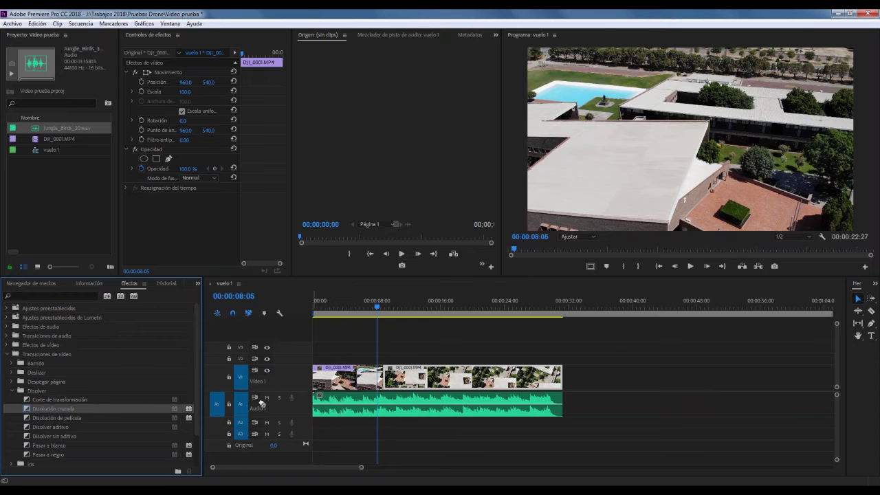
{"action": "left_click_drag", "start_coordinate": [232, 404], "coordinate": [387, 384]}
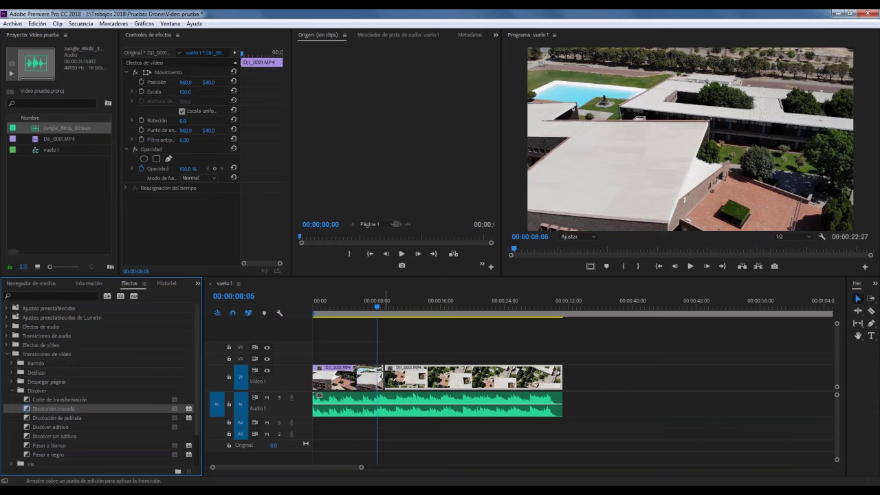
{"action": "left_click", "coordinate": [381, 308]}
{"action": "left_click", "coordinate": [381, 308]}
{"action": "left_click_drag", "start_coordinate": [362, 469], "coordinate": [309, 475]}
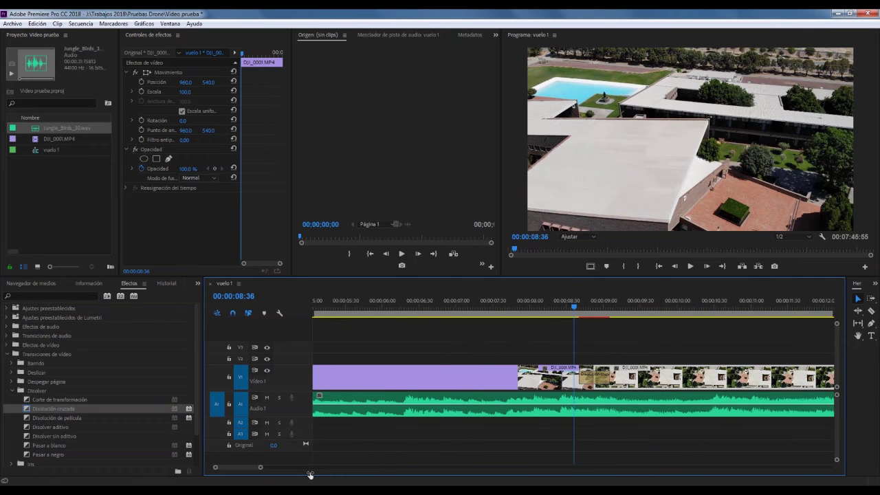
{"action": "left_click", "coordinate": [588, 384]}
{"action": "left_click", "coordinate": [606, 347]}
{"action": "left_click", "coordinate": [594, 376]}
{"action": "left_click", "coordinate": [596, 354]}
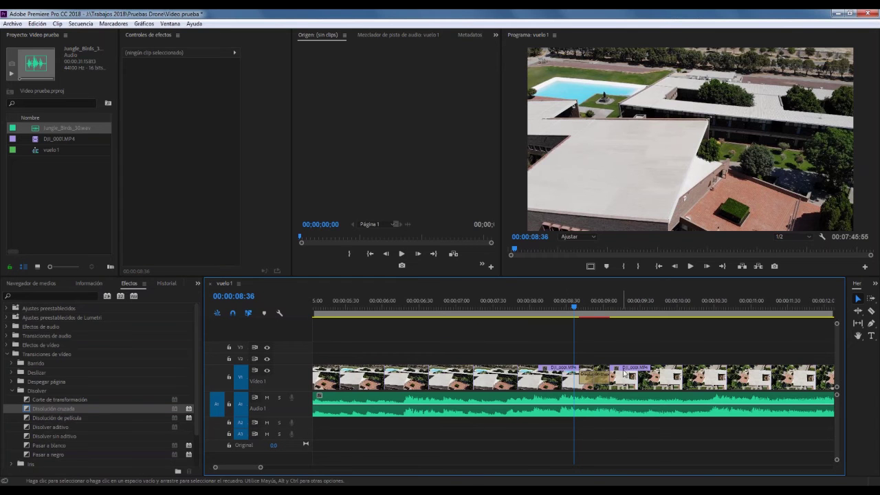
{"action": "left_click_drag", "start_coordinate": [574, 309], "coordinate": [576, 310]}
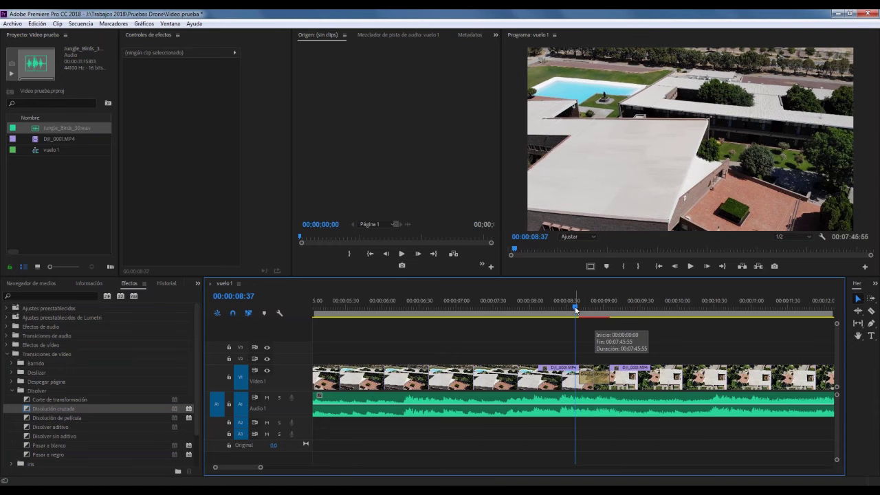
{"action": "left_click_drag", "start_coordinate": [576, 310], "coordinate": [564, 314]}
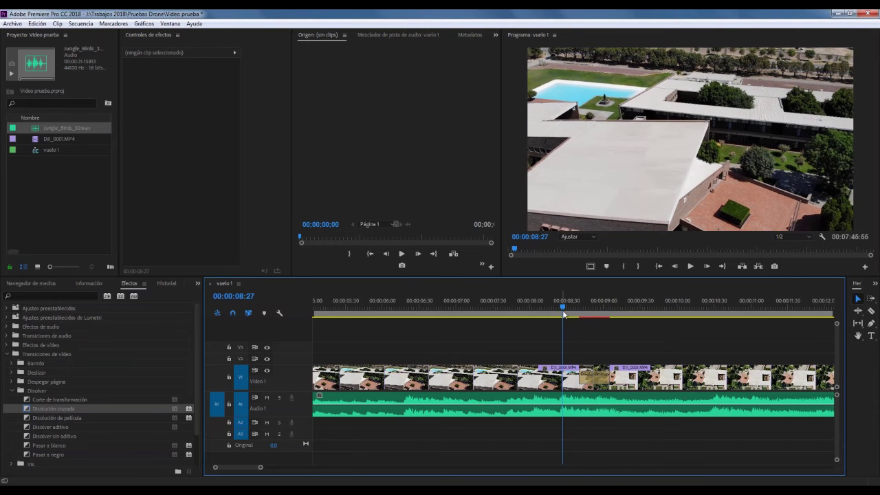
{"action": "mouse_move", "coordinate": [562, 305]}
{"action": "left_mouse_down"}
{"action": "mouse_move", "coordinate": [604, 301]}
{"action": "mouse_move", "coordinate": [550, 301]}
{"action": "mouse_move", "coordinate": [607, 303]}
{"action": "mouse_move", "coordinate": [573, 300]}
{"action": "left_mouse_up"}
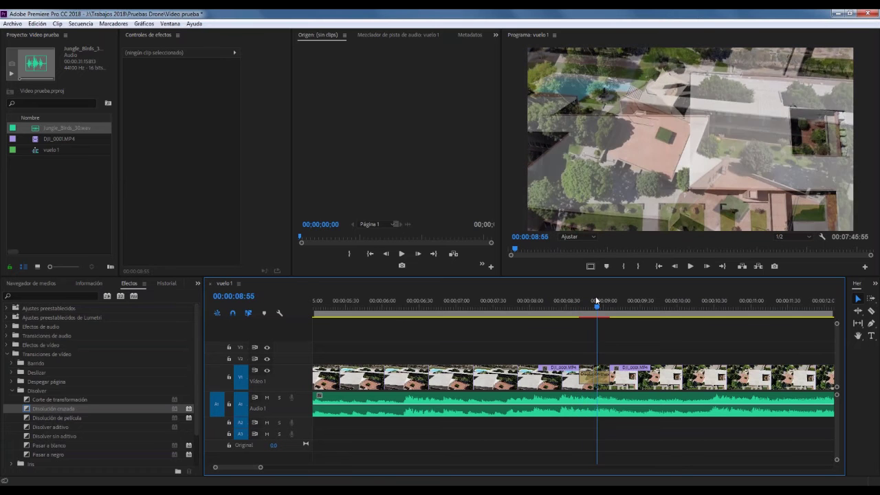
Step: Play back the cross dissolve, replaying it from just before the cut
{"action": "key", "text": "space"}
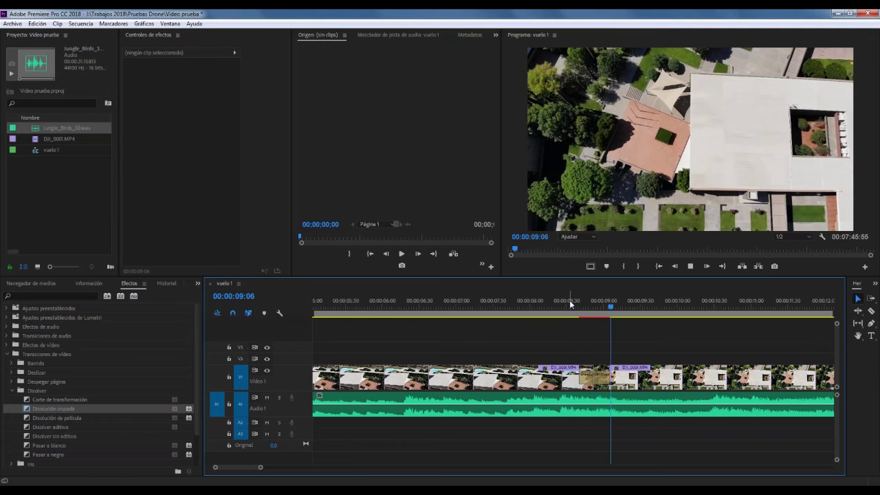
{"action": "key", "text": "space"}
{"action": "left_click_drag", "start_coordinate": [261, 467], "coordinate": [313, 468]}
{"action": "left_click", "coordinate": [451, 308]}
{"action": "key", "text": "space"}
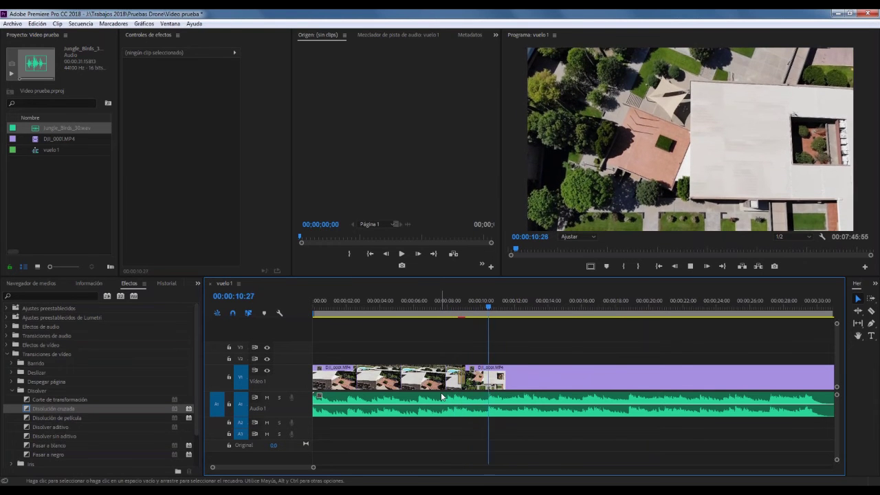
{"action": "key", "text": "space"}
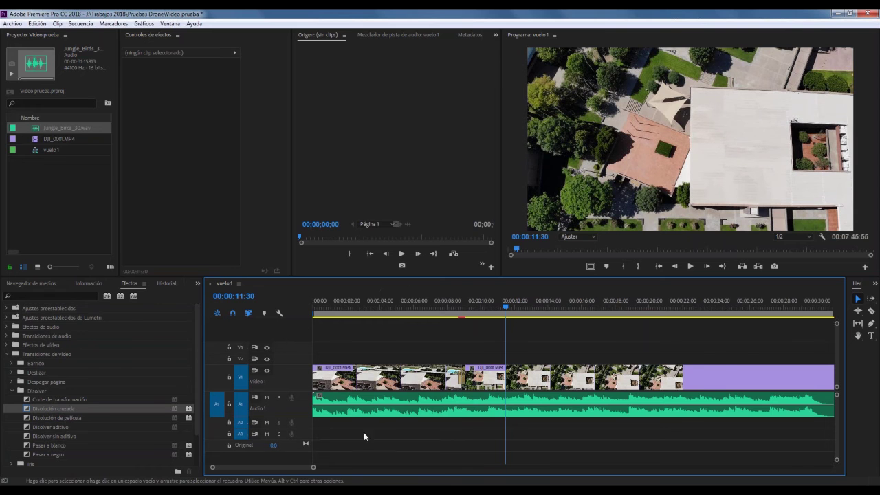
Step: Zoom the timeline out to fit the sequence and scrub the footage back to about 11 seconds
{"action": "left_click_drag", "start_coordinate": [313, 467], "coordinate": [394, 467]}
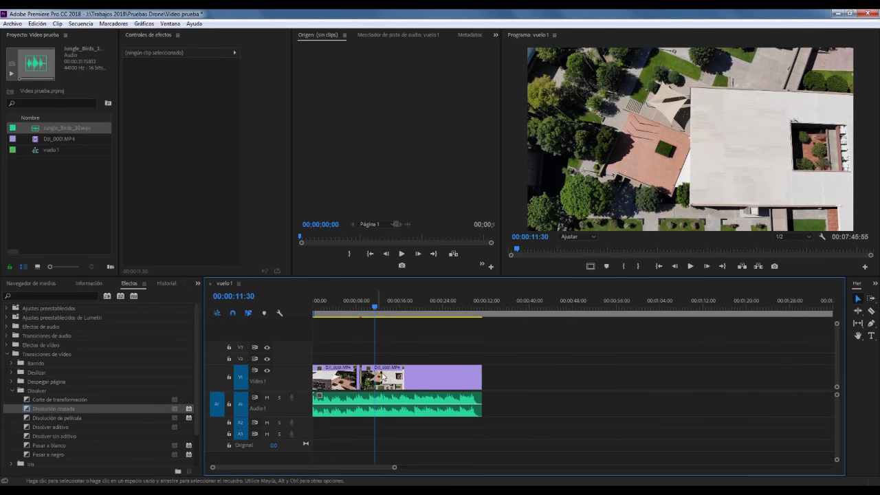
{"action": "left_click", "coordinate": [351, 312]}
{"action": "left_click_drag", "start_coordinate": [350, 311], "coordinate": [392, 311]}
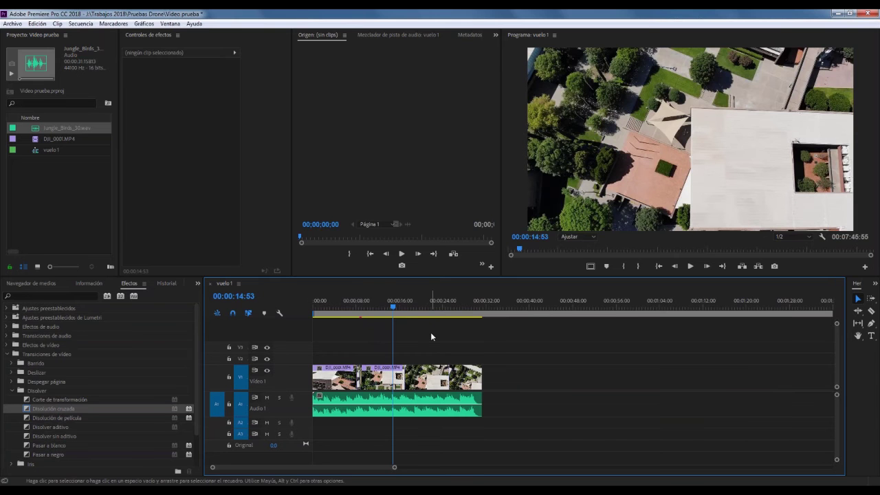
{"action": "left_click_drag", "start_coordinate": [393, 311], "coordinate": [345, 315]}
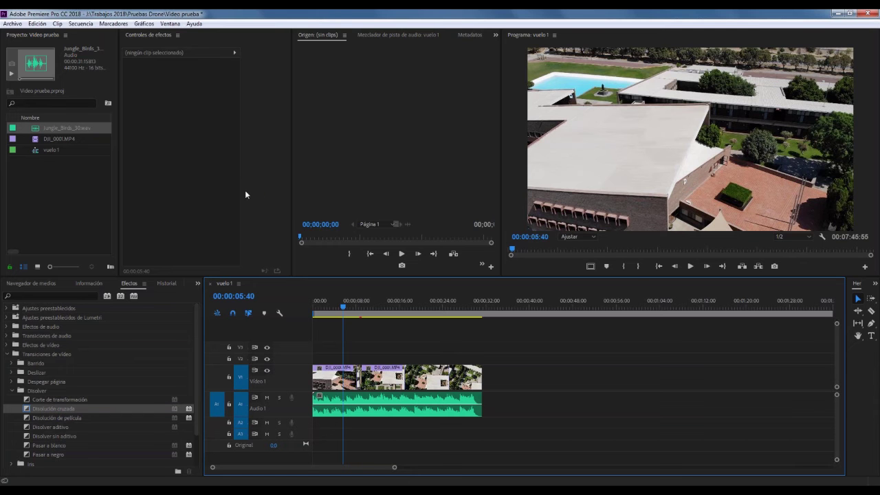
Step: Create a new legacy title via Archivo > Nuevo > Título heredado and start renaming it Imagina
{"action": "left_click", "coordinate": [13, 26]}
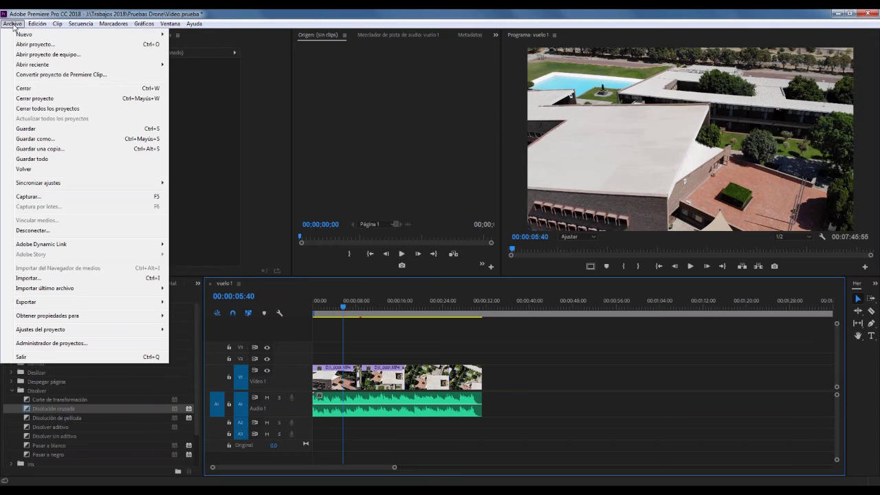
{"action": "mouse_move", "coordinate": [28, 35]}
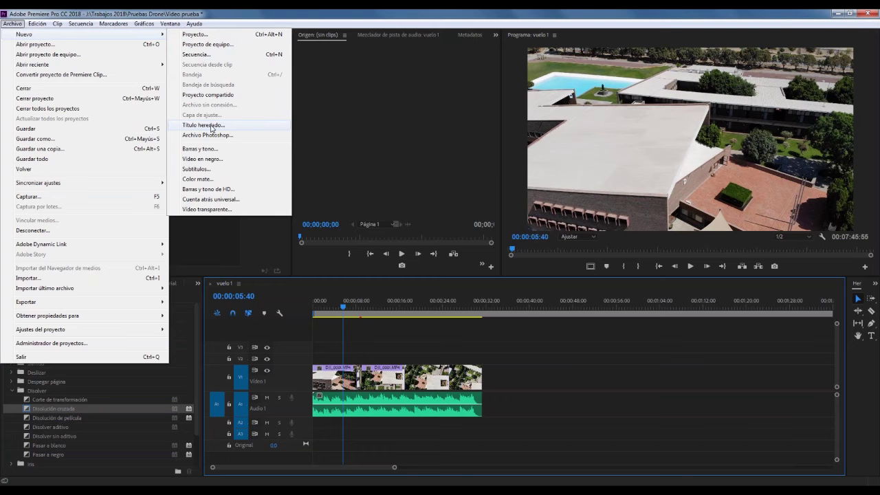
{"action": "left_click", "coordinate": [211, 129]}
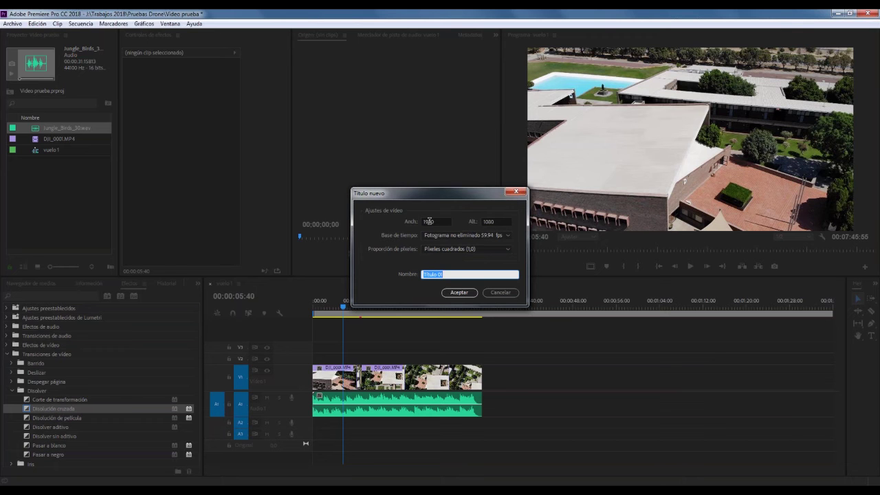
{"action": "left_click", "coordinate": [455, 210]}
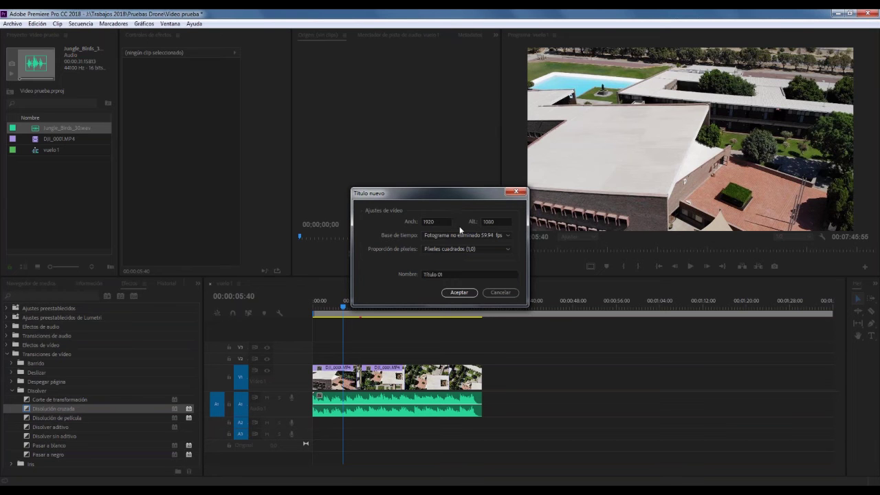
{"action": "left_click", "coordinate": [444, 274]}
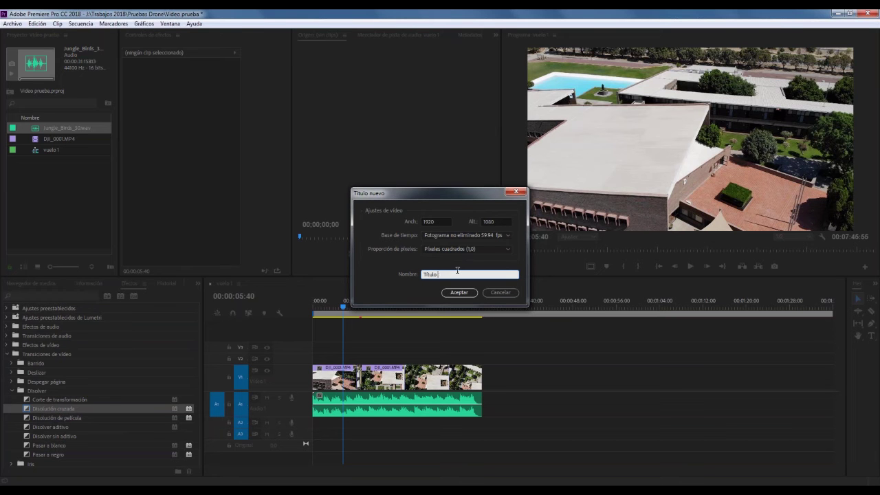
{"action": "key", "text": "BackSpace"}
{"action": "type", "text": "Imagina"}
Step: Confirm the Imagina title and move the title editor off the timeline to scrub the sequence
{"action": "left_click", "coordinate": [459, 292]}
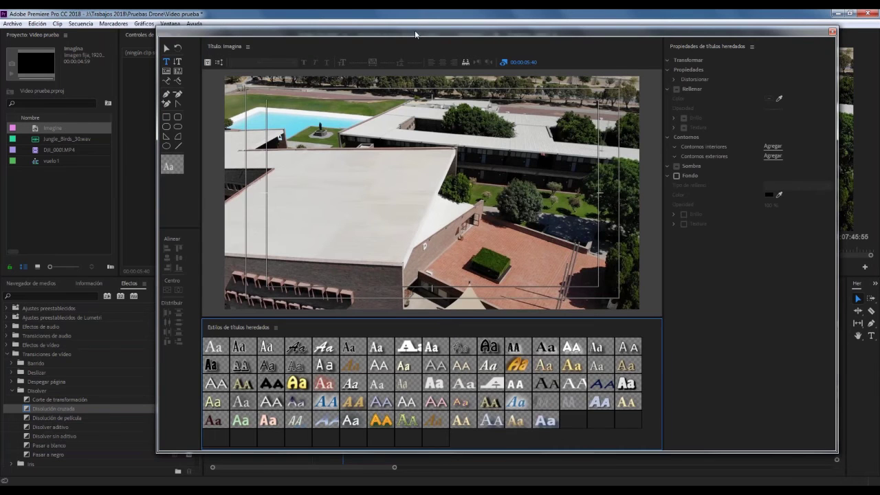
{"action": "left_click_drag", "start_coordinate": [415, 30], "coordinate": [340, 31]}
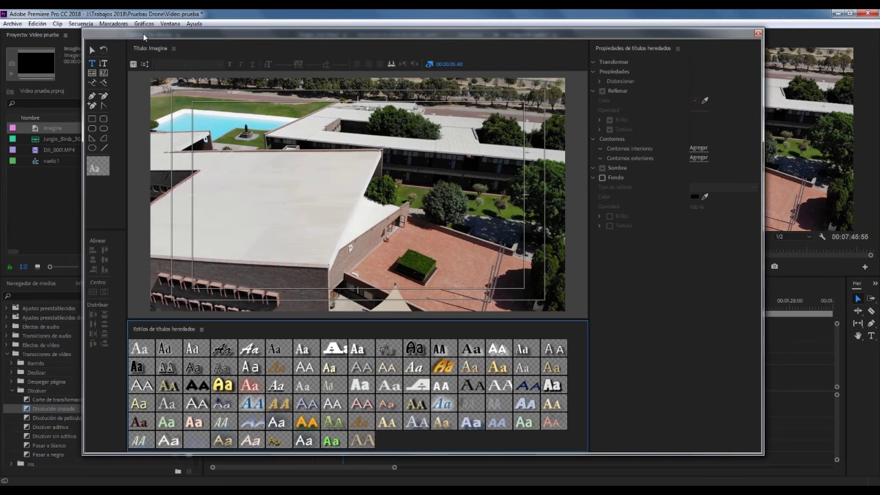
{"action": "mouse_move", "coordinate": [142, 31]}
{"action": "left_mouse_down"}
{"action": "mouse_move", "coordinate": [411, 418]}
{"action": "mouse_move", "coordinate": [403, 447]}
{"action": "left_mouse_up"}
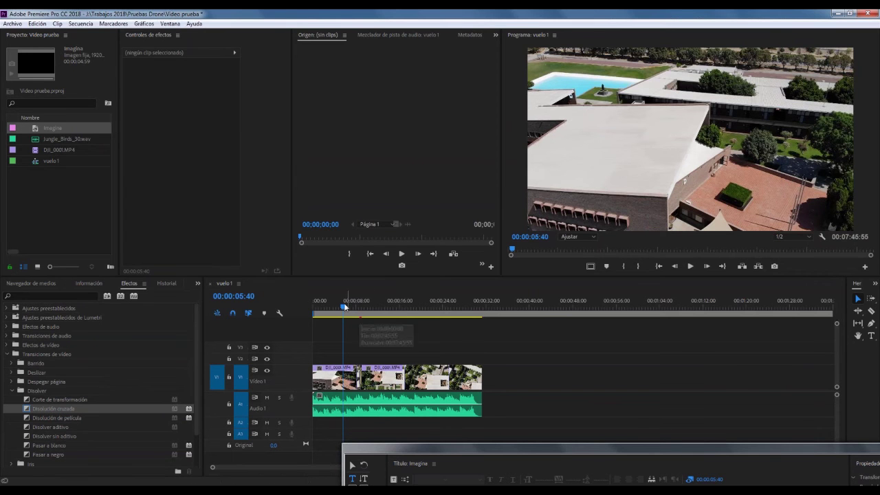
{"action": "left_click_drag", "start_coordinate": [345, 309], "coordinate": [453, 309]}
{"action": "left_click", "coordinate": [497, 311]}
Step: Pick the drone frame at about 00:00:02:32 as the title backdrop and bring the editor back
{"action": "left_click_drag", "start_coordinate": [495, 451], "coordinate": [263, 127]}
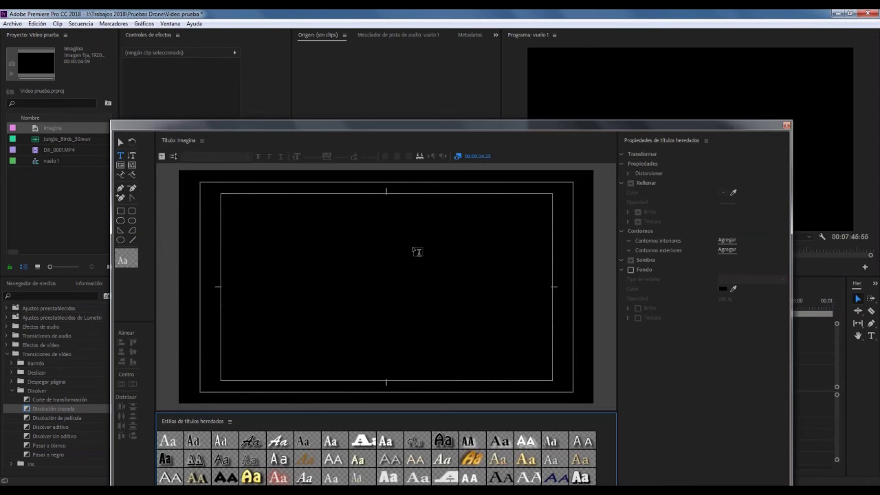
{"action": "left_click_drag", "start_coordinate": [320, 133], "coordinate": [409, 466]}
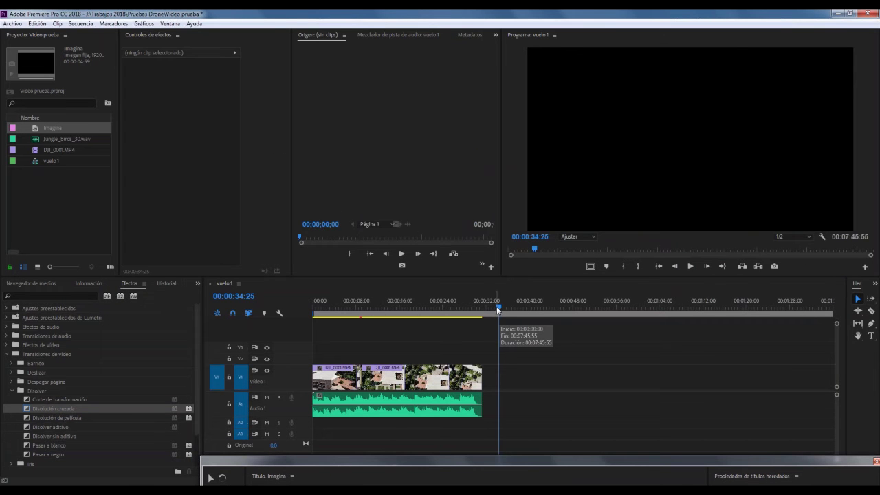
{"action": "left_click_drag", "start_coordinate": [500, 307], "coordinate": [360, 308]}
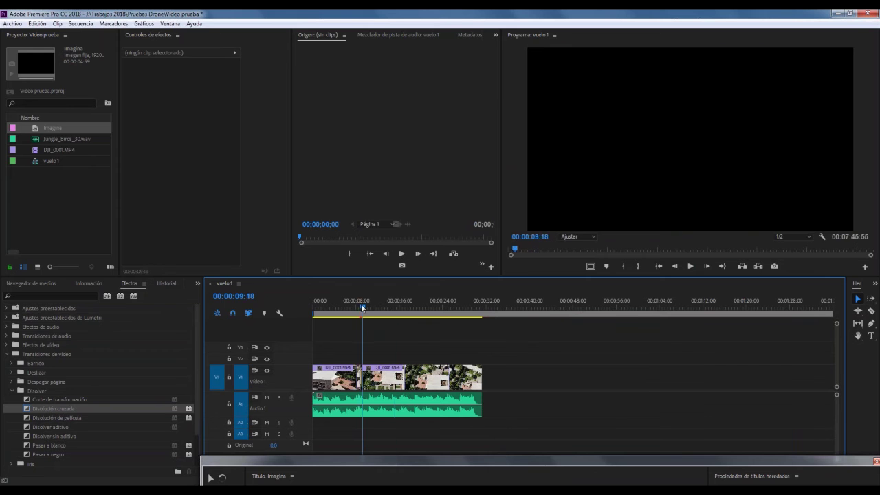
{"action": "left_click", "coordinate": [345, 308]}
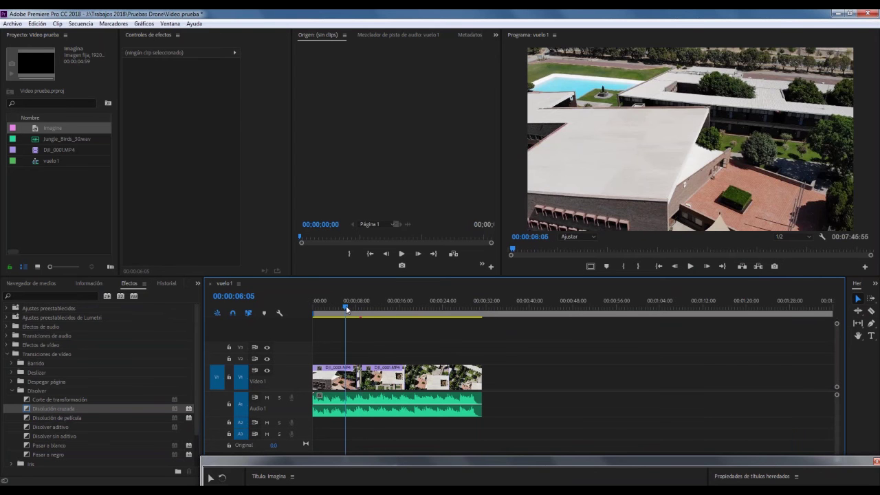
{"action": "left_click_drag", "start_coordinate": [346, 305], "coordinate": [346, 306]}
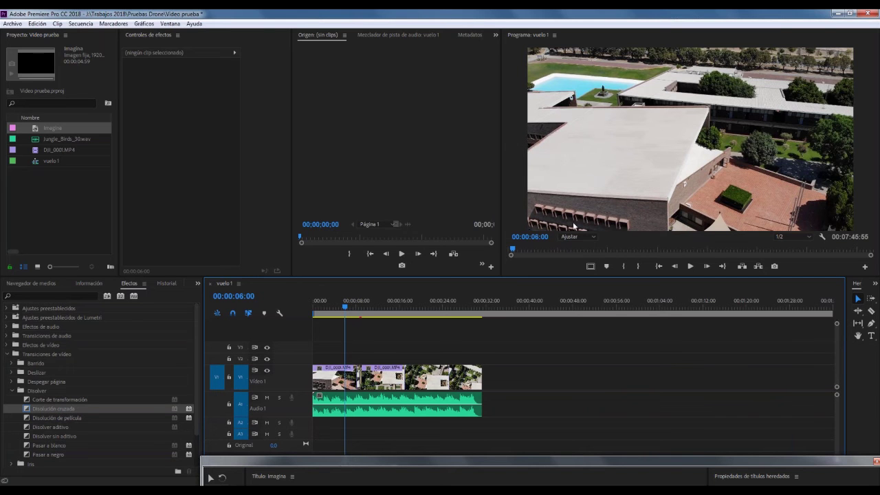
{"action": "left_click_drag", "start_coordinate": [346, 304], "coordinate": [326, 307]}
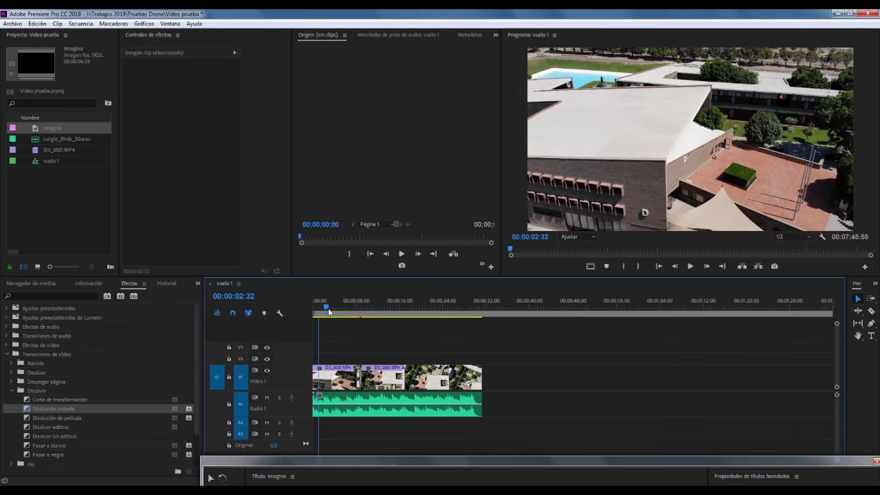
{"action": "mouse_move", "coordinate": [396, 459]}
{"action": "left_mouse_down"}
{"action": "mouse_move", "coordinate": [301, 147]}
{"action": "mouse_move", "coordinate": [234, 85]}
{"action": "left_mouse_up"}
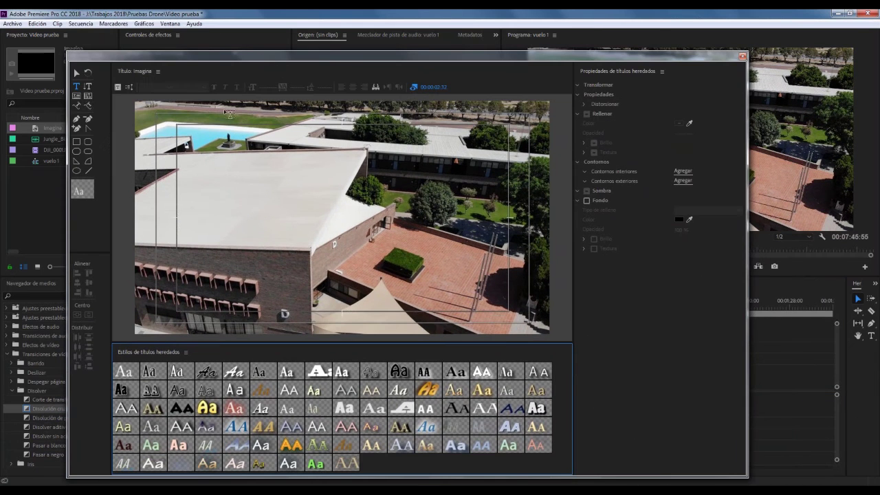
Step: With the Type tool, apply the MyriadPro Lime 27 style and discard a mistyped text box
{"action": "left_click", "coordinate": [87, 96]}
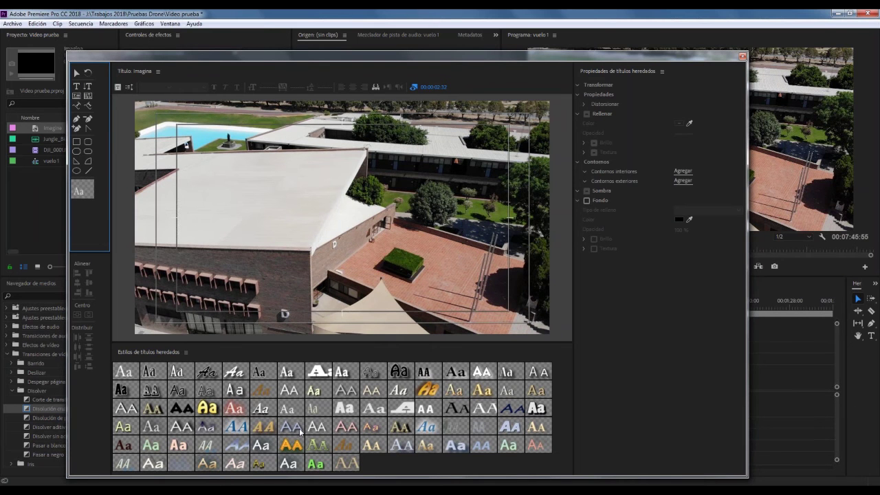
{"action": "left_click", "coordinate": [450, 406]}
{"action": "left_click", "coordinate": [316, 466]}
{"action": "left_click", "coordinate": [207, 199]}
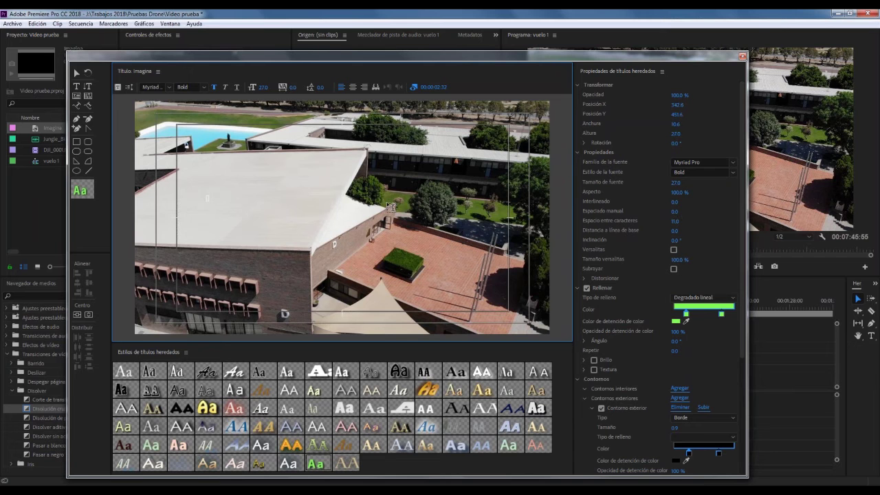
{"action": "type", "text": "Imaina"}
{"action": "key", "text": "BackSpace"}
{"action": "key", "text": "BackSpace"}
{"action": "key", "text": "BackSpace"}
{"action": "key", "text": "BackSpace"}
{"action": "key", "text": "BackSpace"}
{"action": "key", "text": "BackSpace"}
{"action": "key", "text": "Escape"}
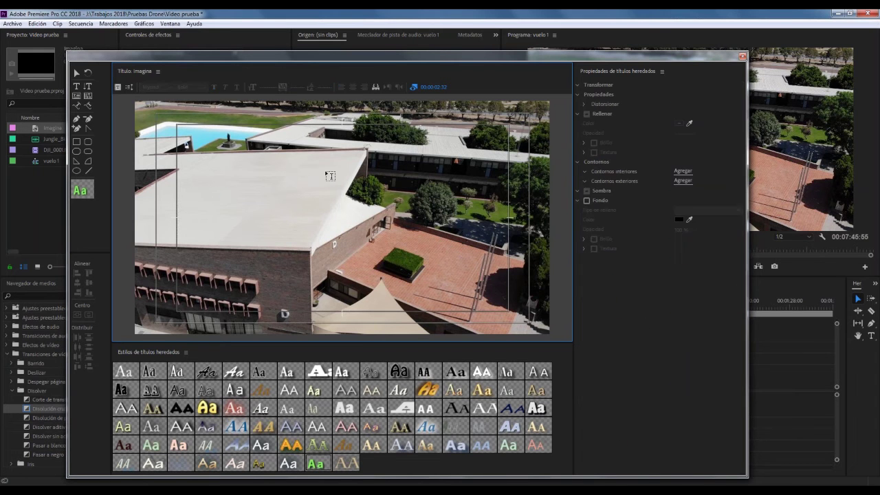
Step: Type 'Vive' near the frame centre and scale its font size to 303
{"action": "left_click", "coordinate": [235, 197]}
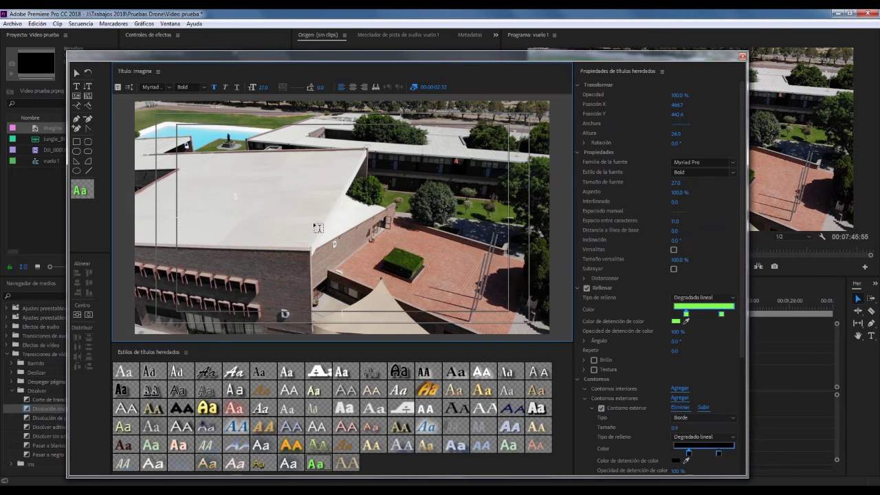
{"action": "type", "text": "Vivi"}
{"action": "double_click", "coordinate": [238, 198]}
{"action": "left_click", "coordinate": [219, 88]}
{"action": "left_click_drag", "start_coordinate": [261, 91], "coordinate": [335, 91]}
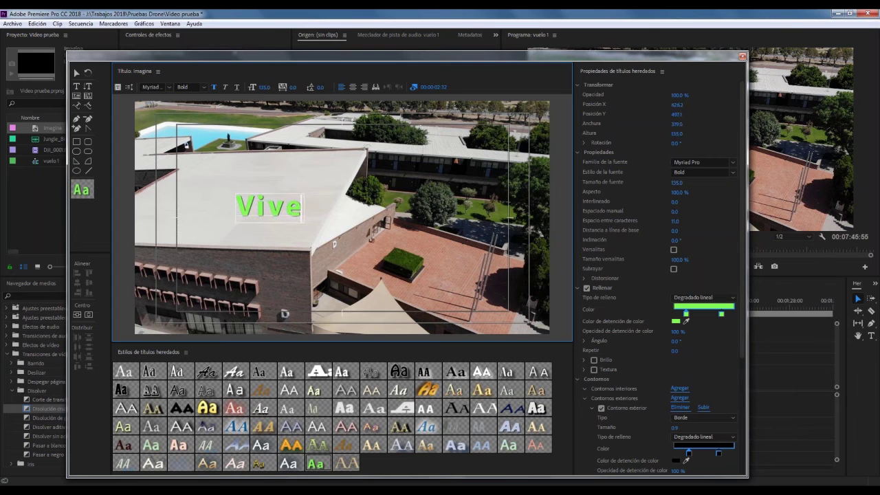
{"action": "mouse_move", "coordinate": [335, 92]}
{"action": "left_mouse_down"}
{"action": "mouse_move", "coordinate": [430, 92]}
{"action": "mouse_move", "coordinate": [277, 92]}
{"action": "mouse_move", "coordinate": [326, 87]}
{"action": "left_mouse_up"}
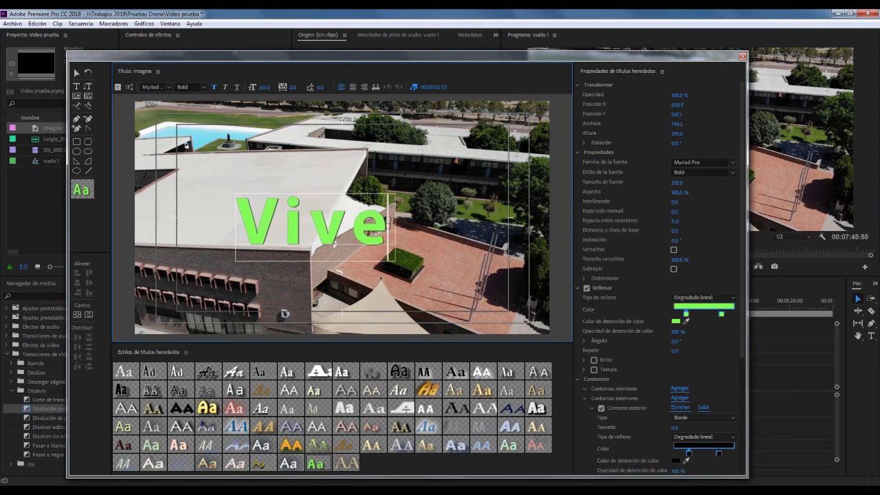
{"action": "left_click_drag", "start_coordinate": [267, 87], "coordinate": [255, 87]}
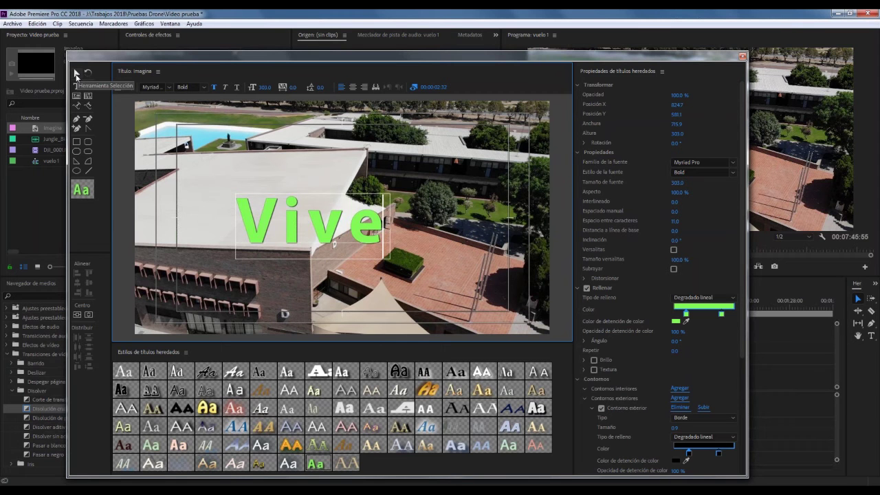
{"action": "left_click", "coordinate": [75, 73]}
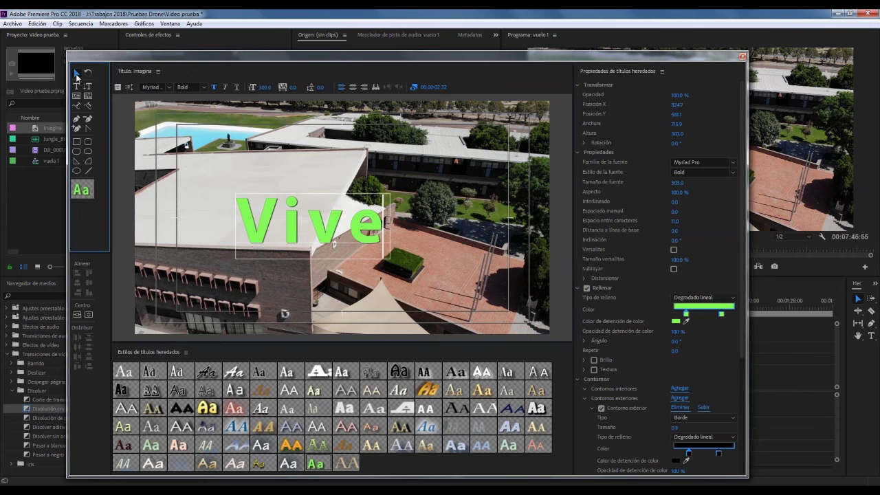
Step: Drag Vive to the lower left, draw and delete a trial rectangle, then close the Titler
{"action": "mouse_move", "coordinate": [275, 224]}
{"action": "left_mouse_down"}
{"action": "mouse_move", "coordinate": [399, 292]}
{"action": "mouse_move", "coordinate": [182, 301]}
{"action": "mouse_move", "coordinate": [190, 294]}
{"action": "left_mouse_up"}
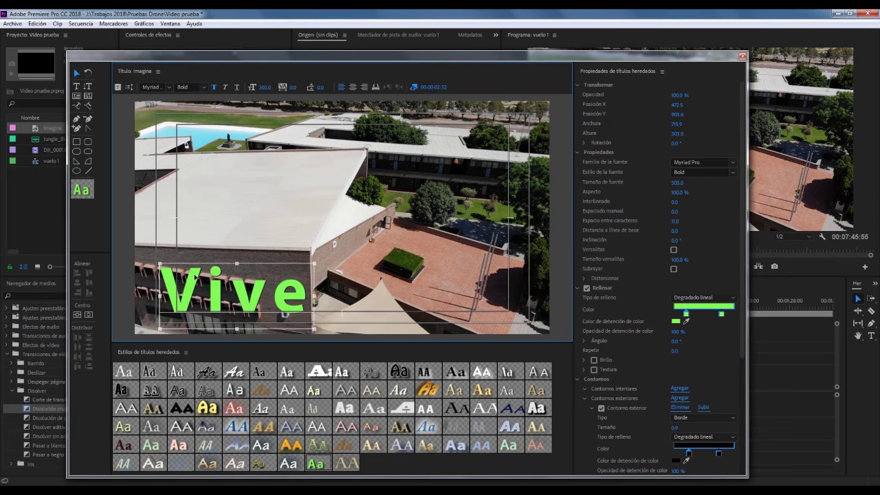
{"action": "left_click", "coordinate": [104, 186]}
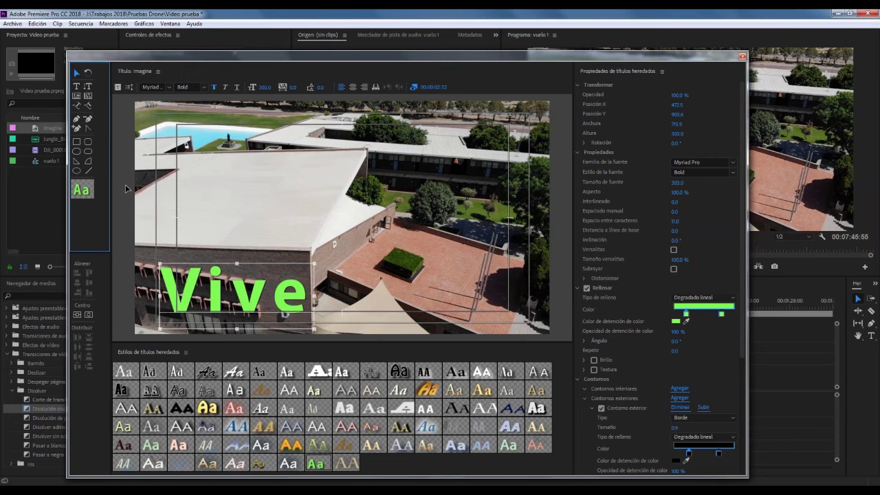
{"action": "left_click", "coordinate": [77, 145]}
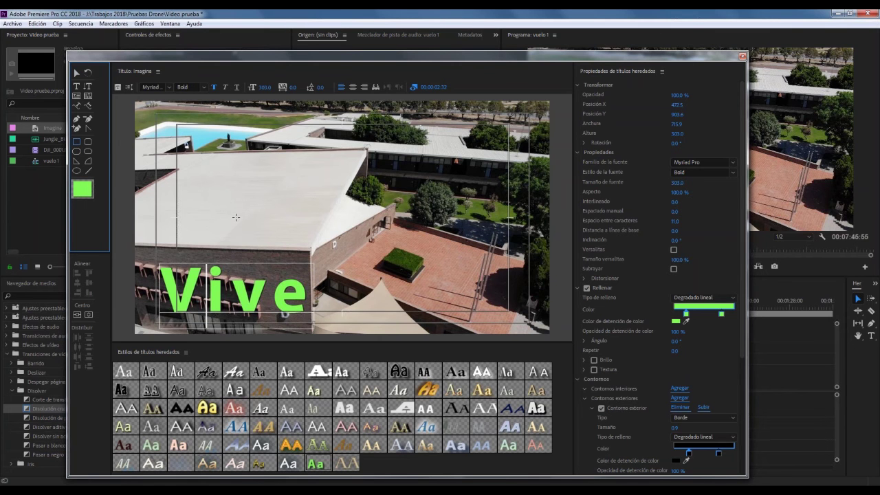
{"action": "left_click_drag", "start_coordinate": [241, 174], "coordinate": [437, 245]}
{"action": "key", "text": "Delete"}
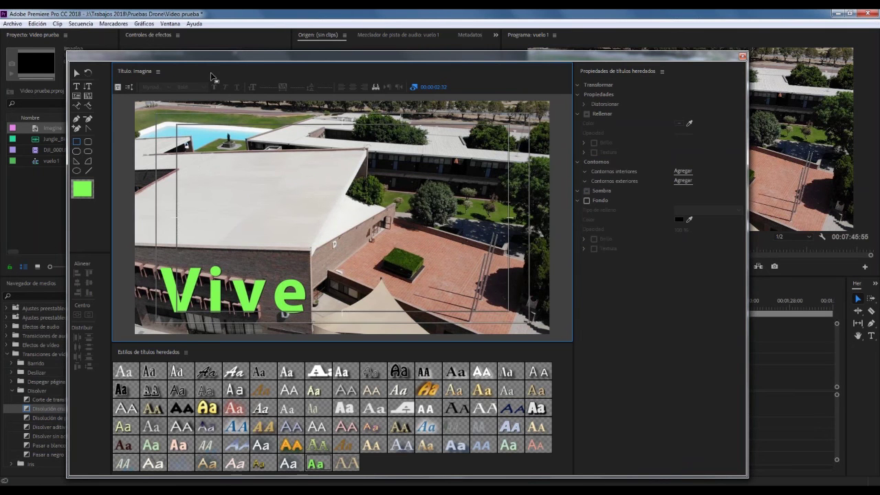
{"action": "left_click_drag", "start_coordinate": [240, 57], "coordinate": [251, 48]}
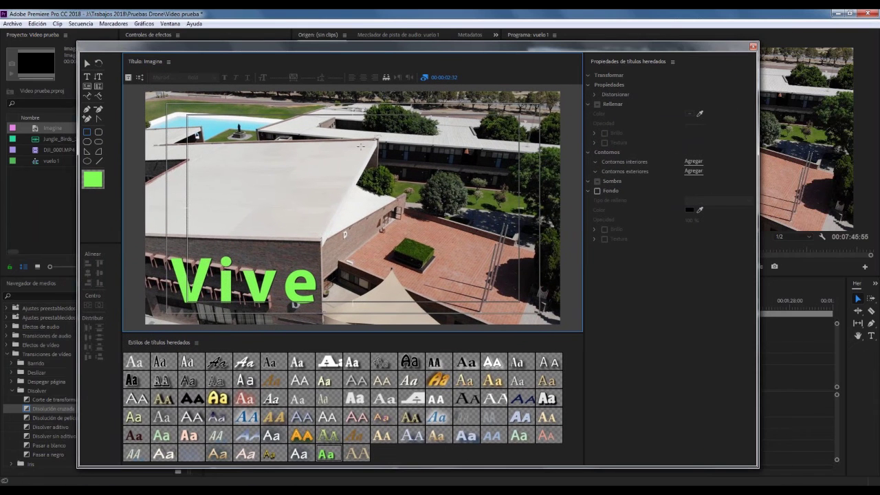
{"action": "left_click", "coordinate": [753, 48]}
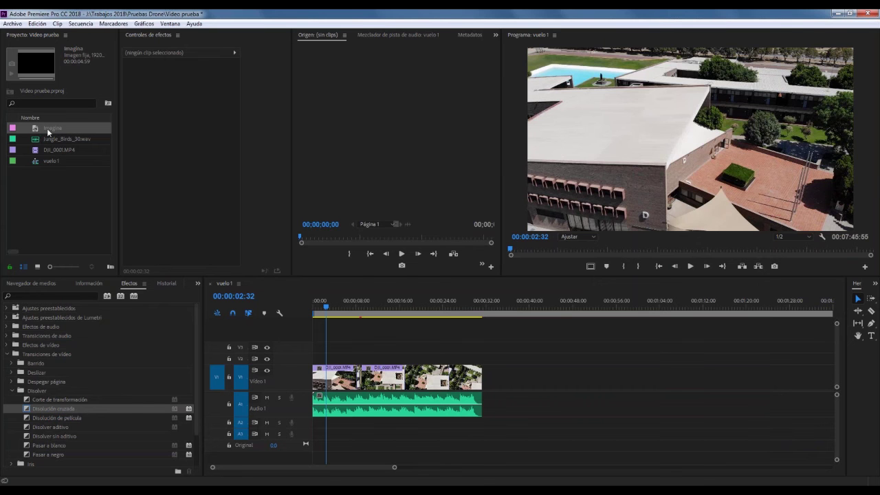
Step: Drag Imagina onto V2 above the drone clips and play it back from about 00:00:02:02
{"action": "mouse_move", "coordinate": [48, 133]}
{"action": "left_mouse_down"}
{"action": "mouse_move", "coordinate": [69, 169]}
{"action": "mouse_move", "coordinate": [330, 359]}
{"action": "left_mouse_up"}
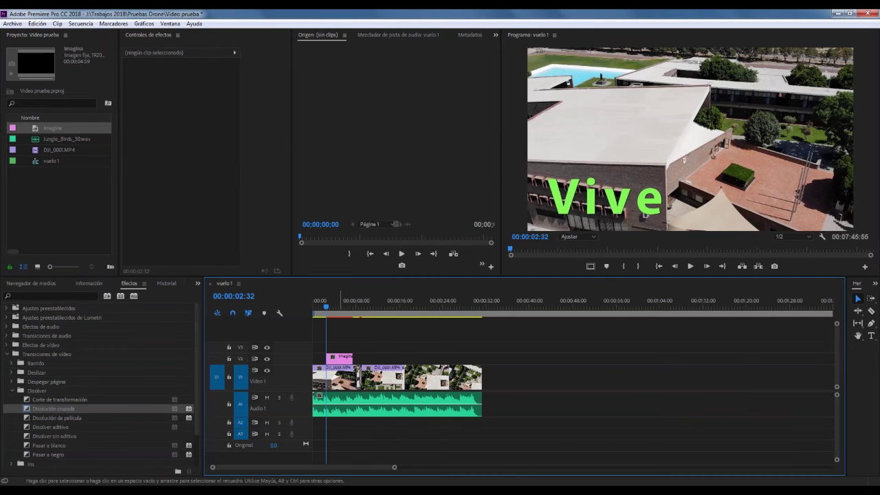
{"action": "left_click", "coordinate": [325, 306]}
{"action": "key", "text": "space"}
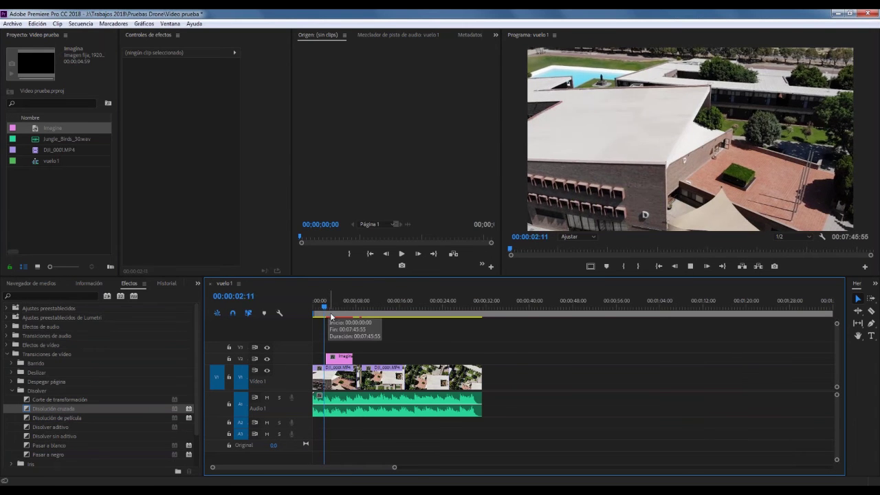
{"action": "left_click", "coordinate": [324, 308]}
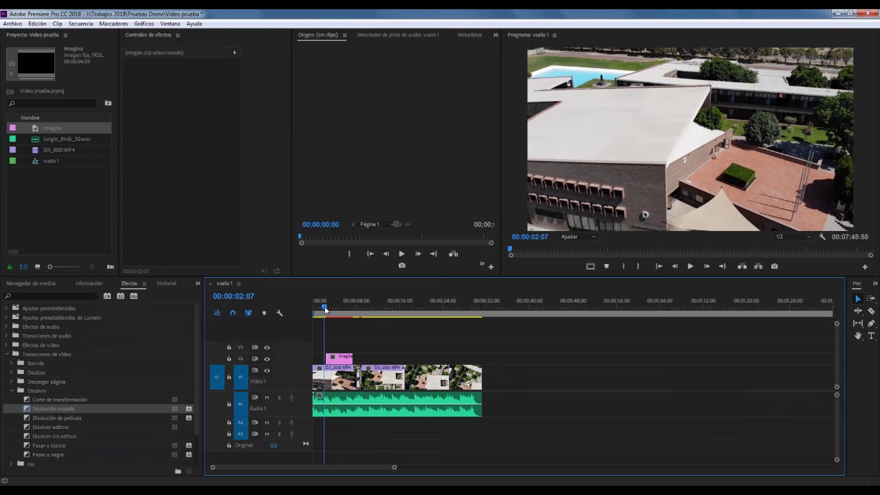
{"action": "left_click", "coordinate": [321, 309]}
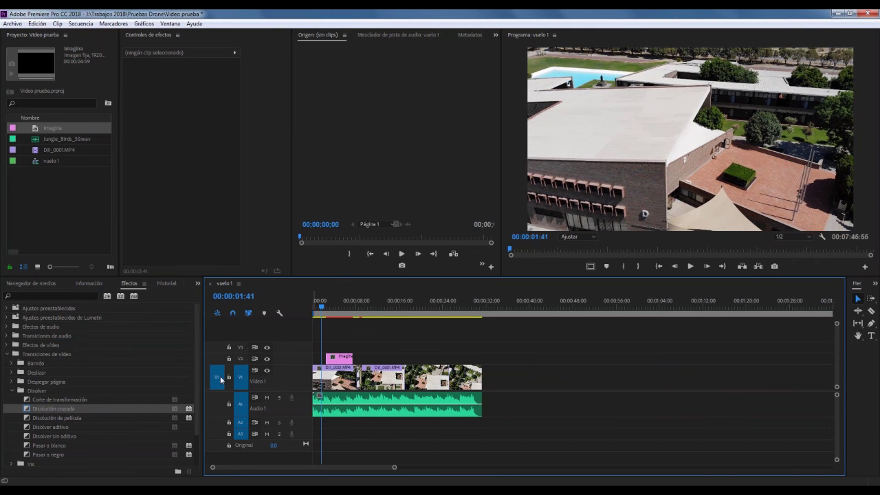
Step: Drag Disolución cruzada toward the title and set the playhead to 00:00:01:57
{"action": "mouse_move", "coordinate": [49, 407]}
{"action": "left_mouse_down"}
{"action": "mouse_move", "coordinate": [304, 356]}
{"action": "mouse_move", "coordinate": [112, 393]}
{"action": "left_mouse_up"}
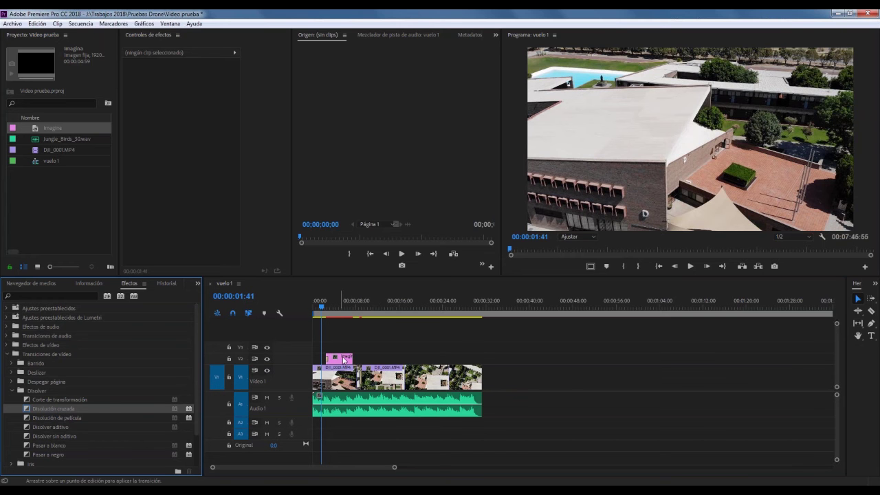
{"action": "left_click", "coordinate": [323, 309]}
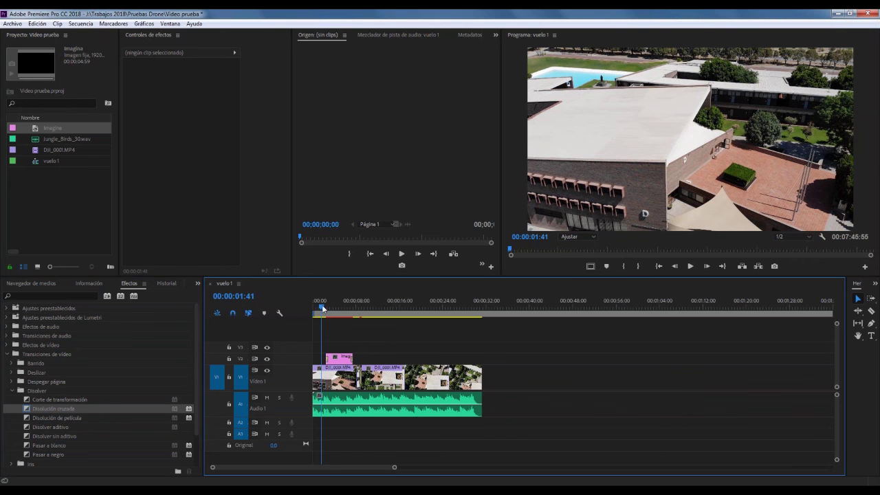
{"action": "left_click_drag", "start_coordinate": [323, 309], "coordinate": [325, 310]}
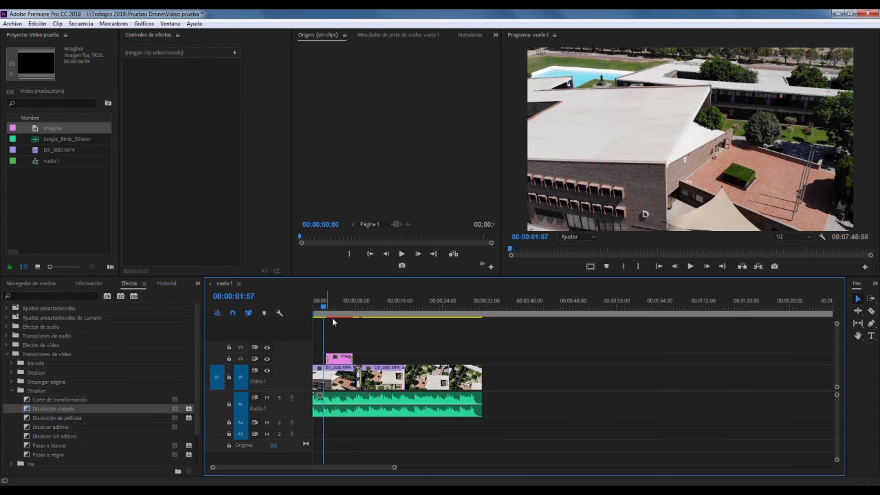
{"action": "left_click_drag", "start_coordinate": [394, 467], "coordinate": [360, 470]}
Step: Render sequence previews and play the Vive section, then return the playhead to the start
{"action": "key", "text": "space"}
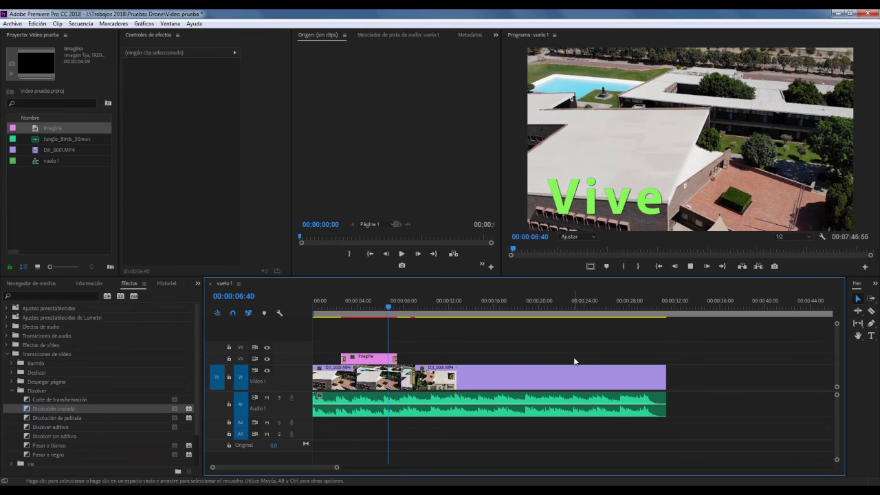
{"action": "key", "text": "space"}
{"action": "left_click_drag", "start_coordinate": [447, 313], "coordinate": [369, 309]}
{"action": "key", "text": "Return"}
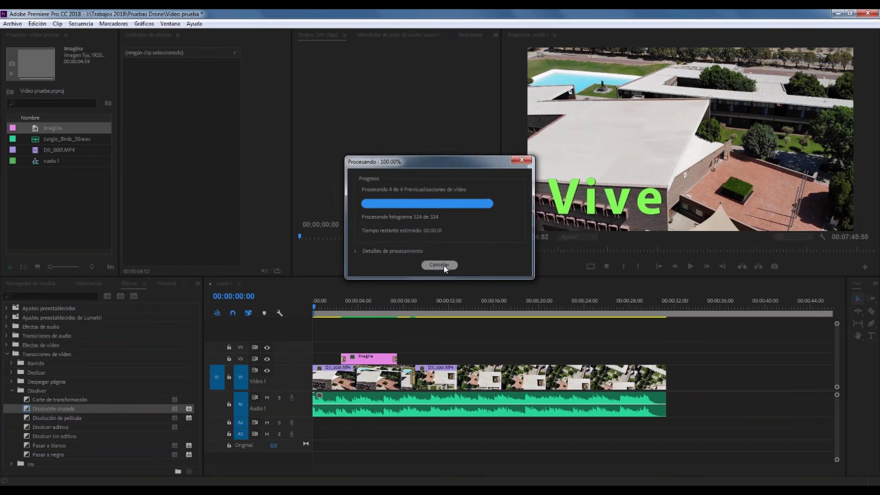
{"action": "key", "text": "space"}
{"action": "mouse_move", "coordinate": [329, 308]}
{"action": "left_mouse_down"}
{"action": "mouse_move", "coordinate": [307, 309]}
{"action": "mouse_move", "coordinate": [314, 306]}
{"action": "left_mouse_up"}
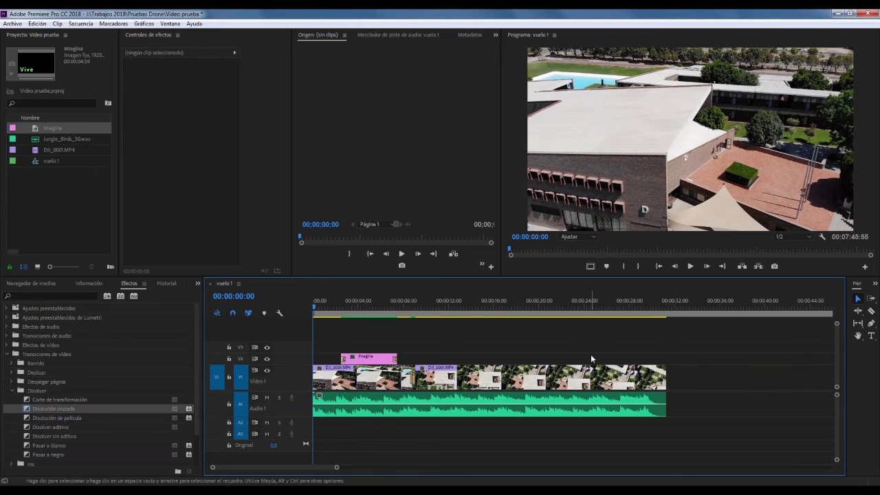
Step: Save the project with Archivo > Guardar, then bring up the Archivo > Exportar submenu
{"action": "left_click", "coordinate": [13, 23]}
{"action": "left_click", "coordinate": [32, 128]}
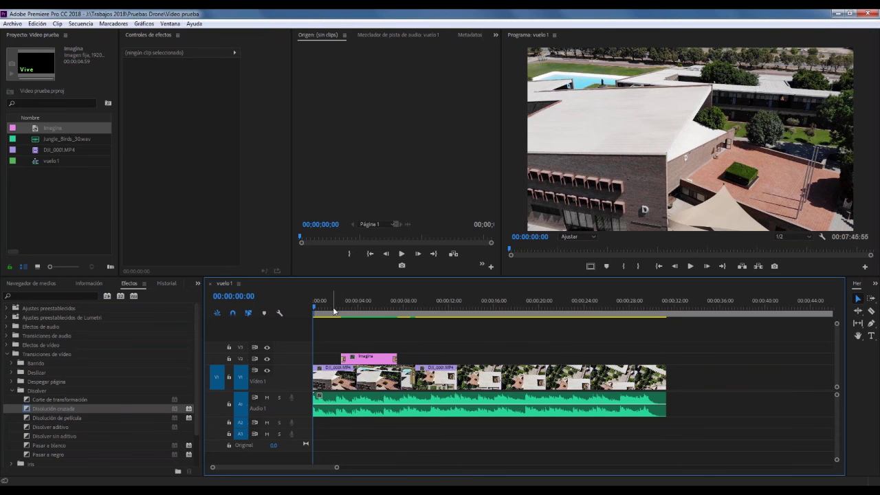
{"action": "left_click", "coordinate": [14, 25]}
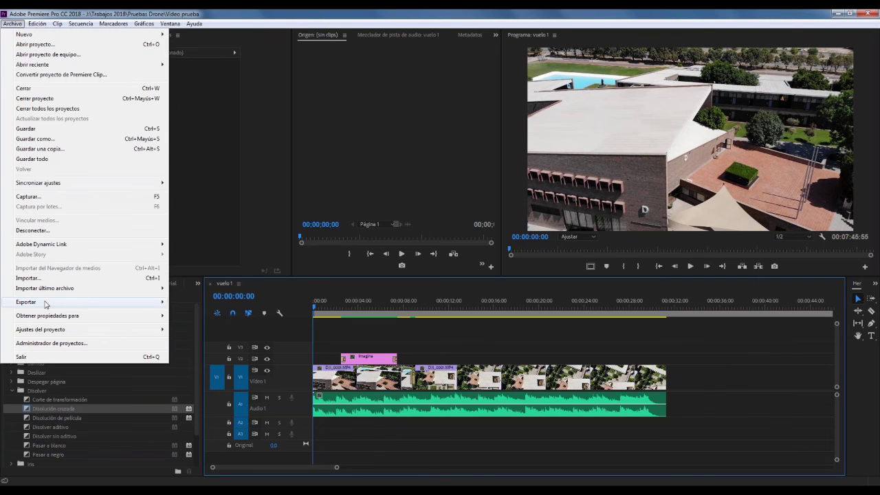
{"action": "mouse_move", "coordinate": [53, 302]}
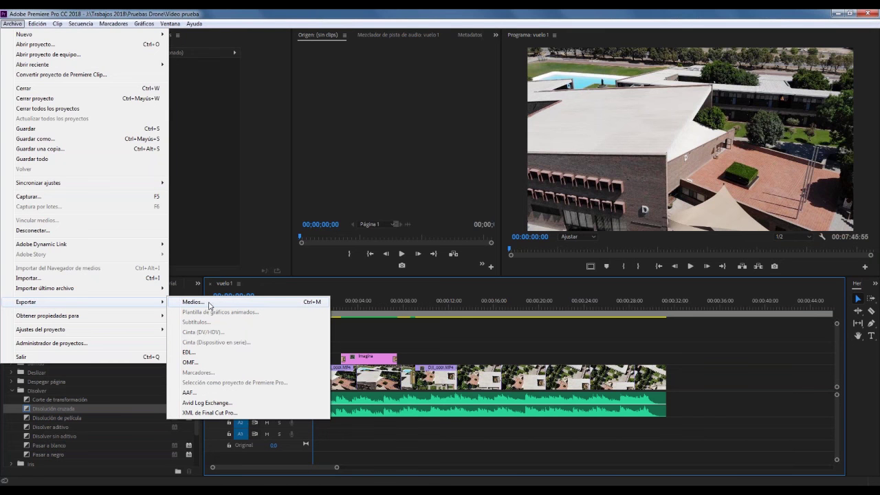
{"action": "left_click", "coordinate": [209, 305]}
{"action": "left_click", "coordinate": [13, 24]}
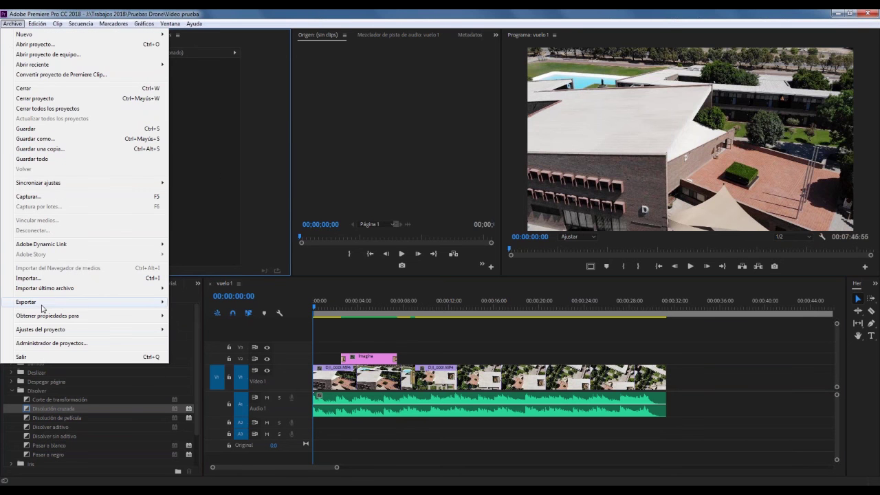
{"action": "left_click", "coordinate": [198, 302]}
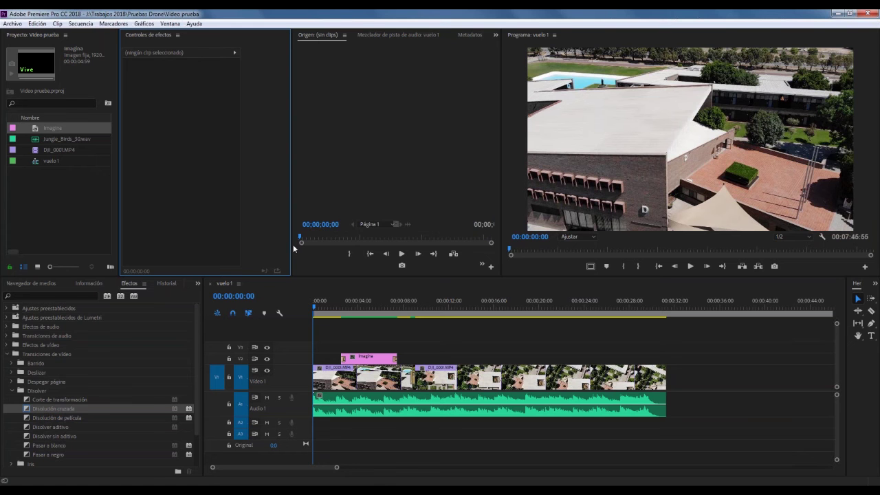
Step: Open Ajustes de exportación for vuelo 1 via Archivo > Exportar and Ctrl+M on the timeline
{"action": "left_click", "coordinate": [13, 23]}
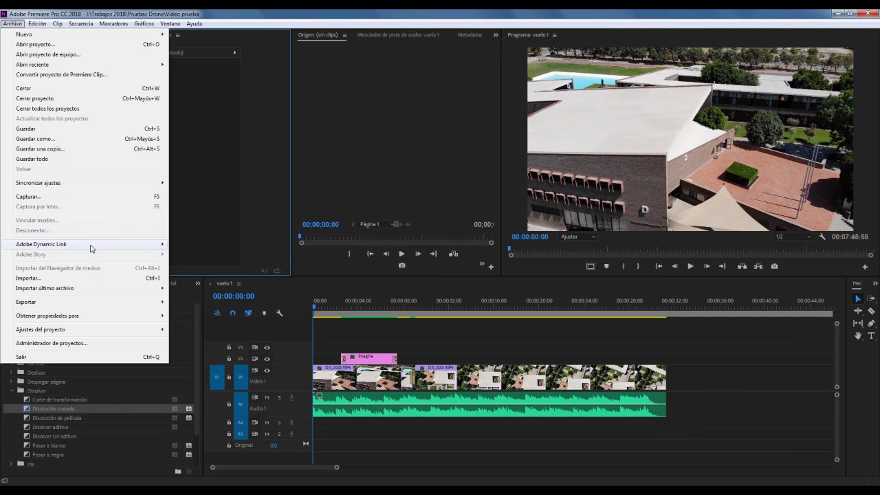
{"action": "mouse_move", "coordinate": [71, 304]}
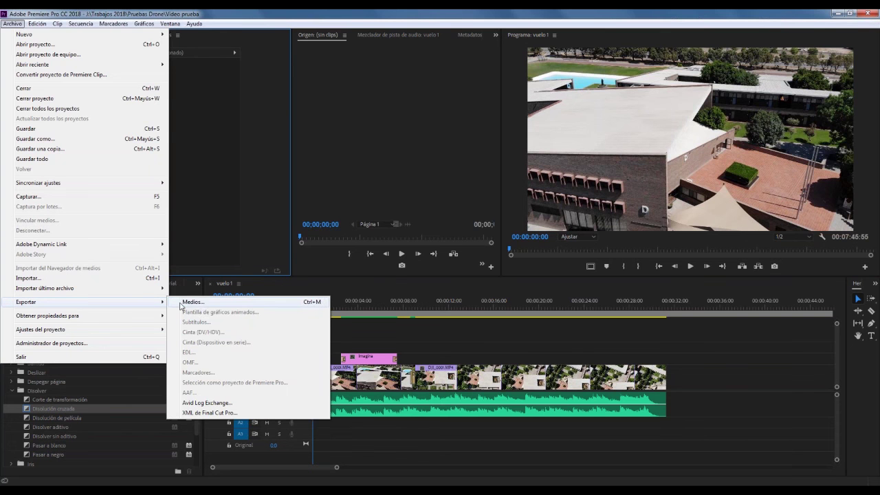
{"action": "left_click", "coordinate": [193, 302]}
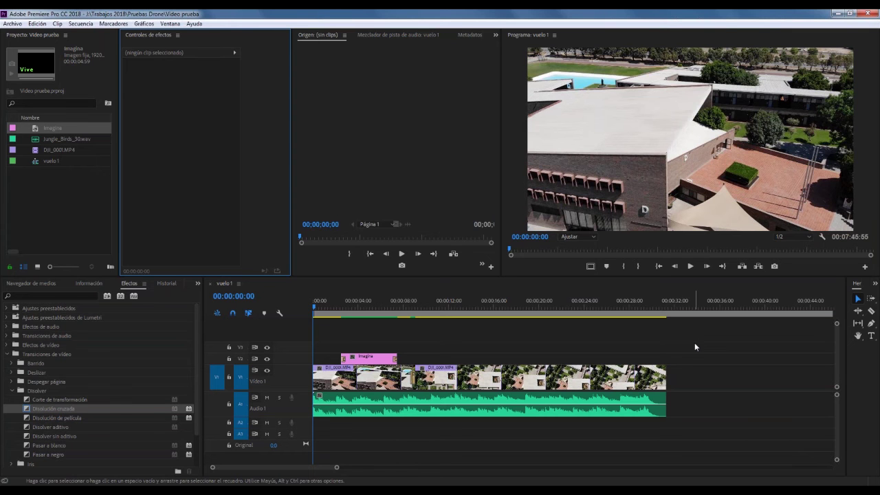
{"action": "left_click", "coordinate": [715, 330]}
{"action": "key", "text": "ctrl+m"}
Step: Keep the H.264 format and apply the YouTube HD 1080p preset (VBR 16 Mbps, AAC 320 kbps)
{"action": "left_click_drag", "start_coordinate": [471, 74], "coordinate": [531, 43]}
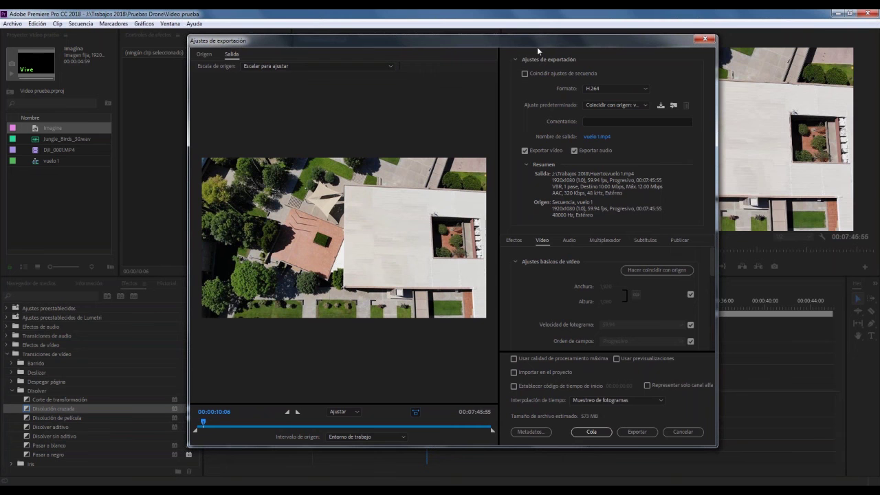
{"action": "left_click", "coordinate": [646, 89]}
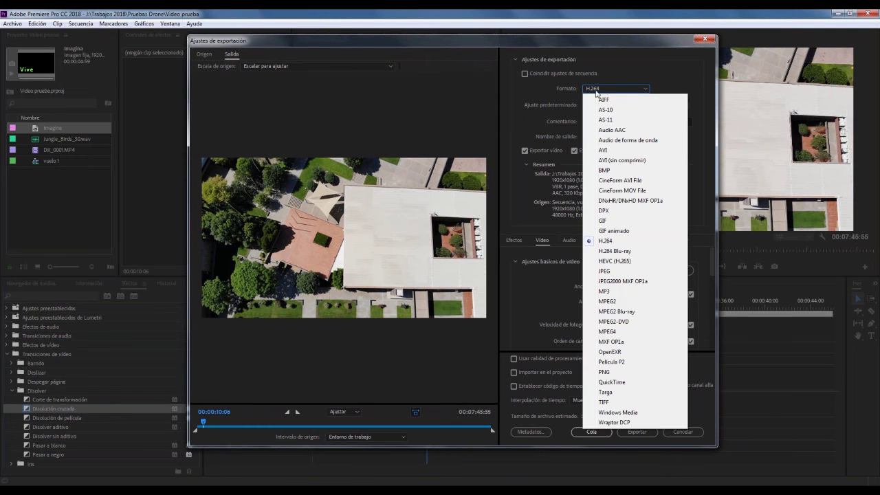
{"action": "left_click", "coordinate": [608, 241]}
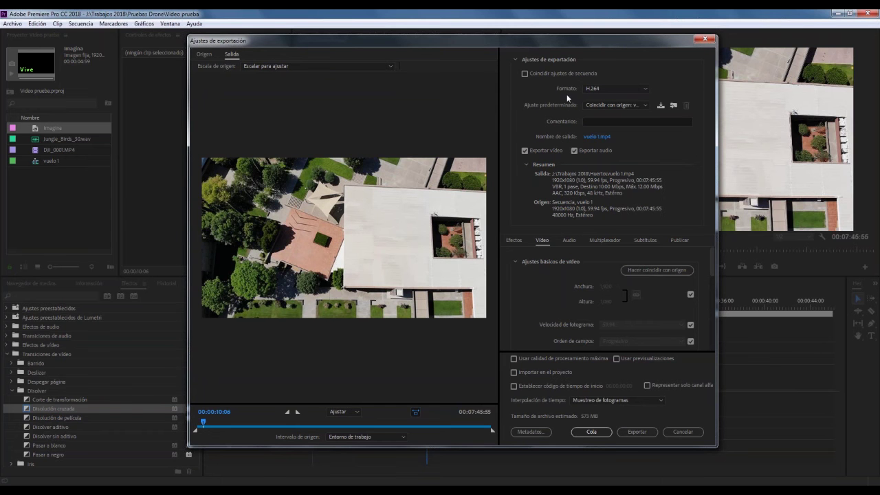
{"action": "left_click", "coordinate": [645, 105]}
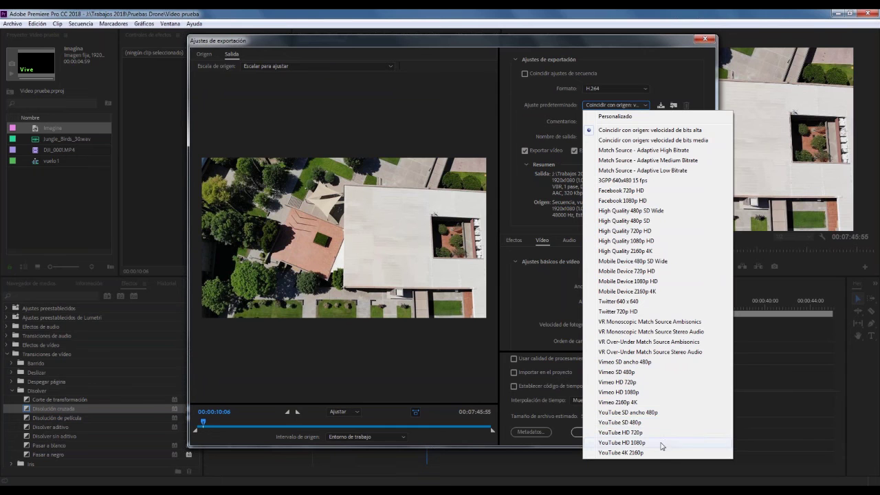
{"action": "left_click", "coordinate": [644, 444]}
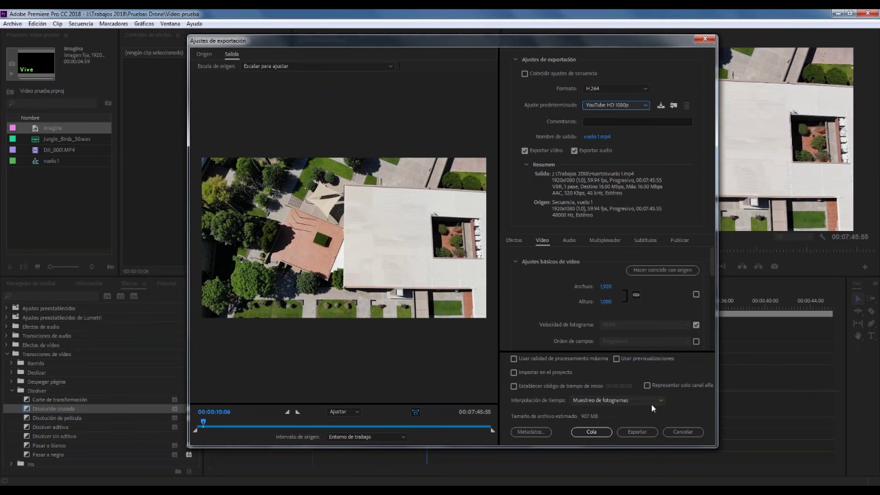
Step: Name the export output 'vuelo 2.mp4' and save it in the Trabajos 2018\Pruebas Drone folder
{"action": "left_click", "coordinate": [603, 136]}
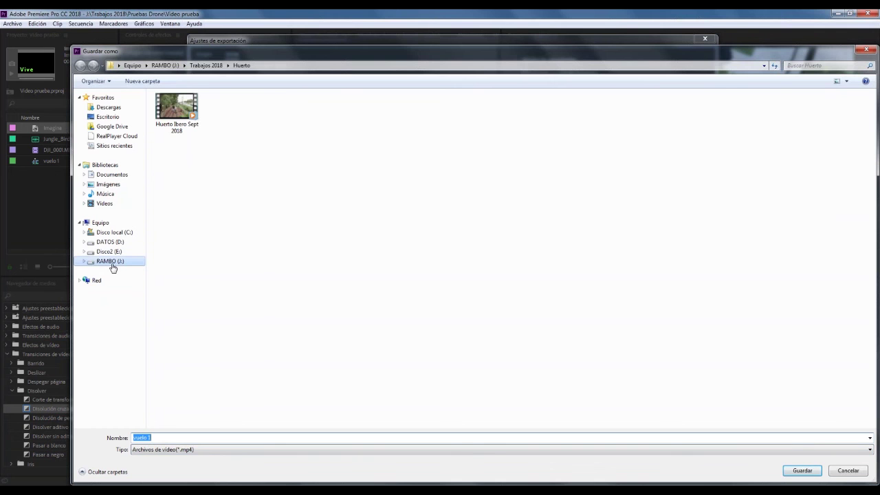
{"action": "left_click", "coordinate": [205, 64]}
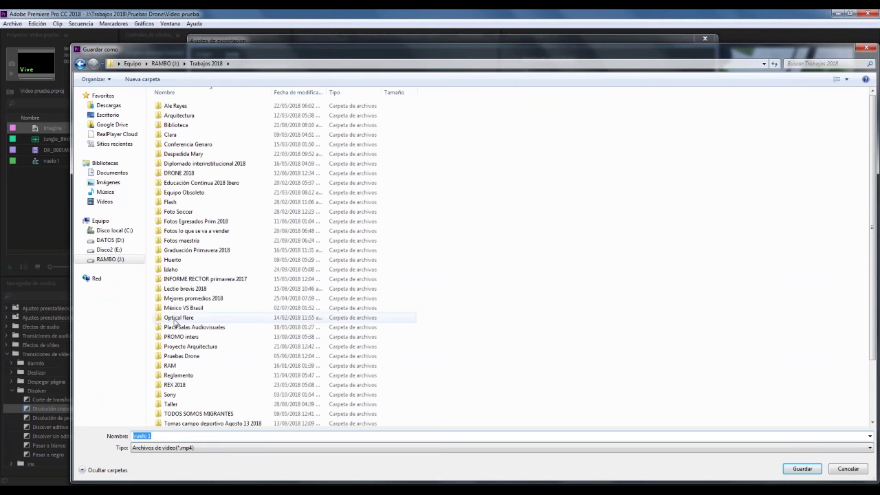
{"action": "double_click", "coordinate": [183, 356]}
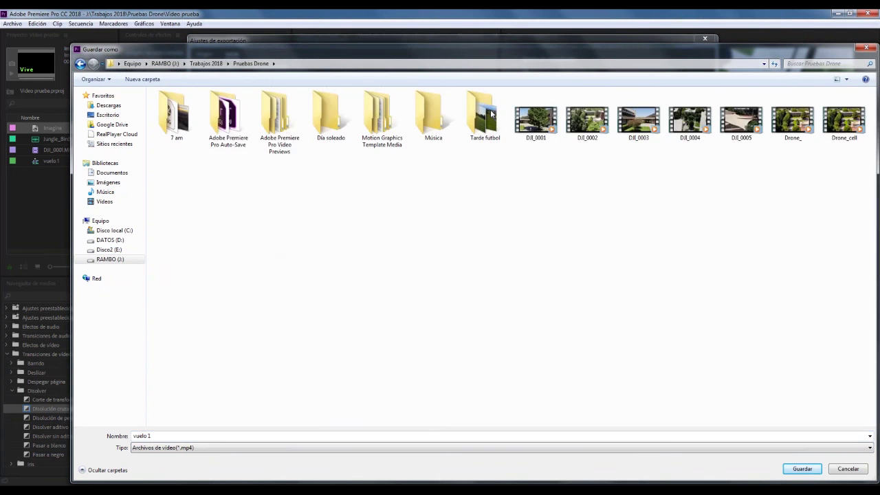
{"action": "left_click", "coordinate": [162, 436]}
{"action": "left_click", "coordinate": [158, 435]}
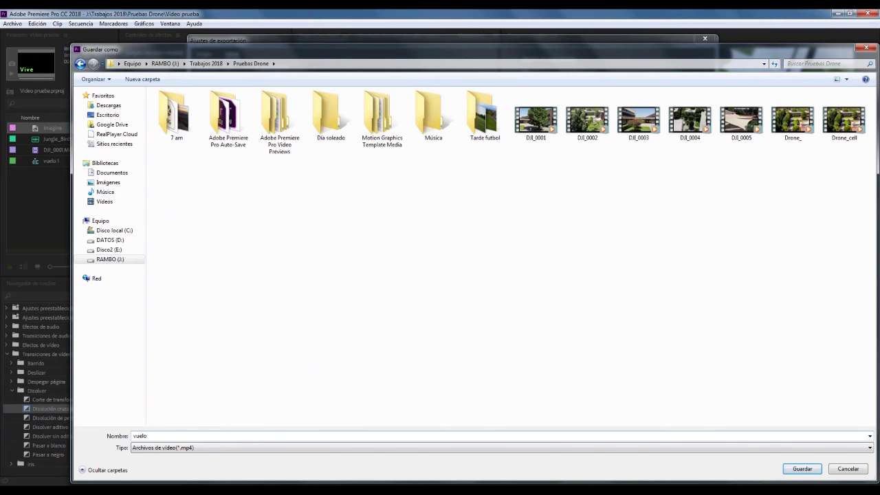
{"action": "type", "text": "2"}
{"action": "left_click", "coordinate": [802, 468]}
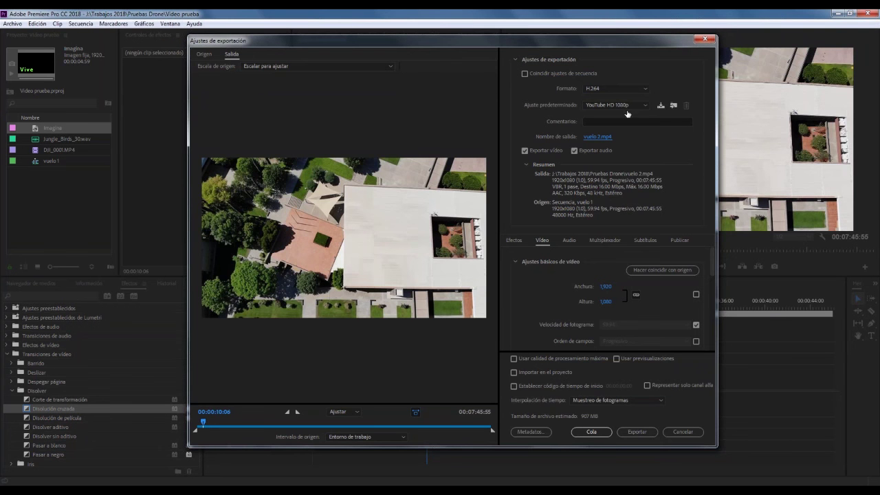
Step: Start the export of vuelo 2.mp4 from the Export Settings dialog
{"action": "left_click", "coordinate": [640, 431]}
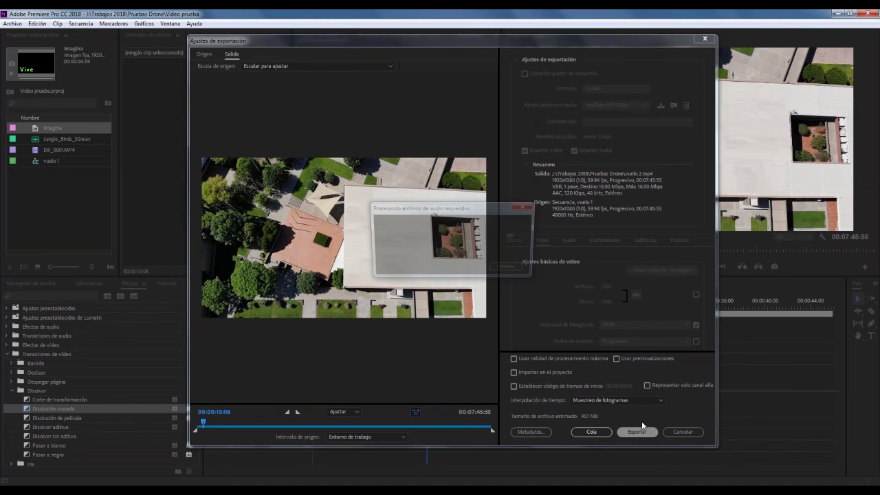